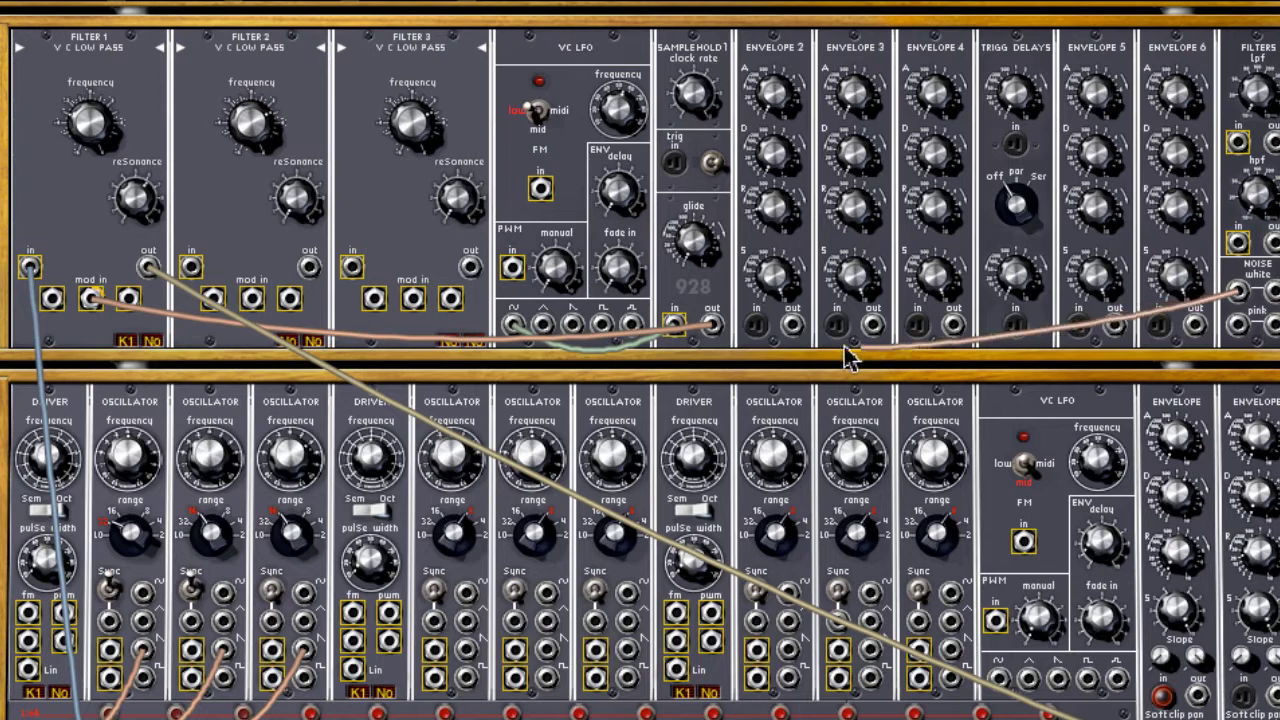
Patch the white noise output into the Sample Hold 1 input and adjust the module's clock rate.
left_click_drag(845, 358, 673, 324)
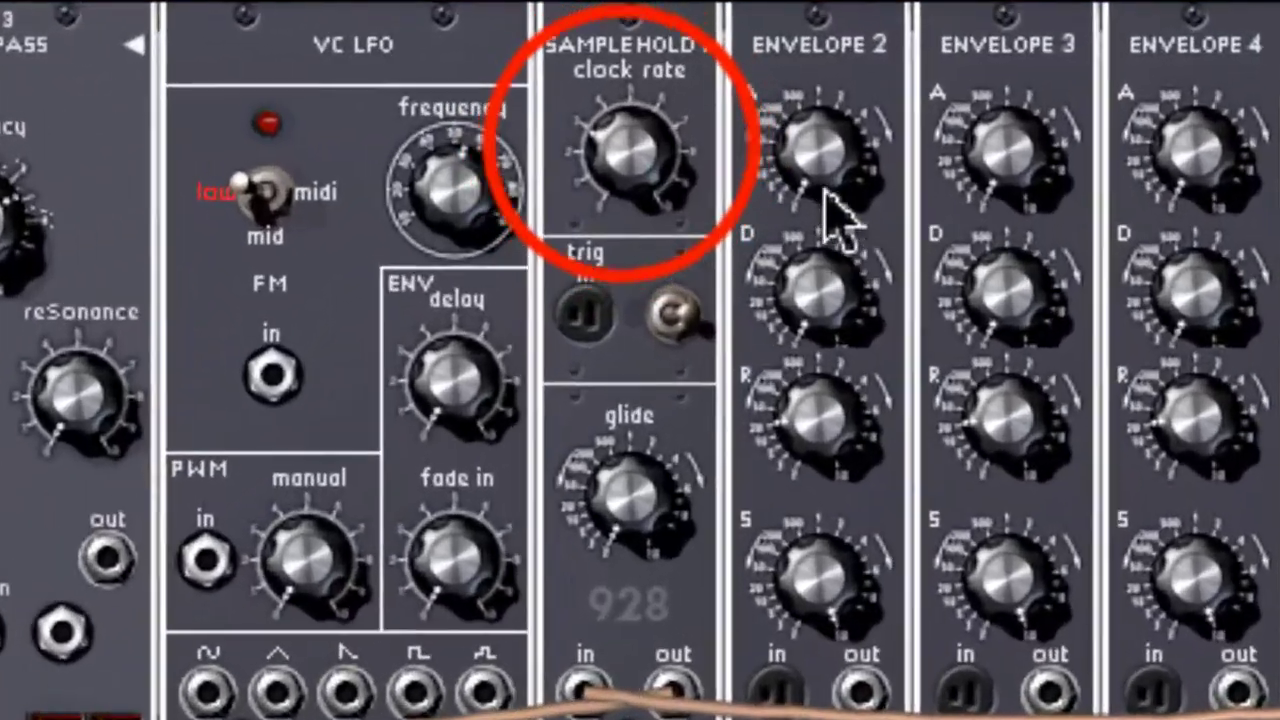
left_click_drag(612, 137, 603, 183)
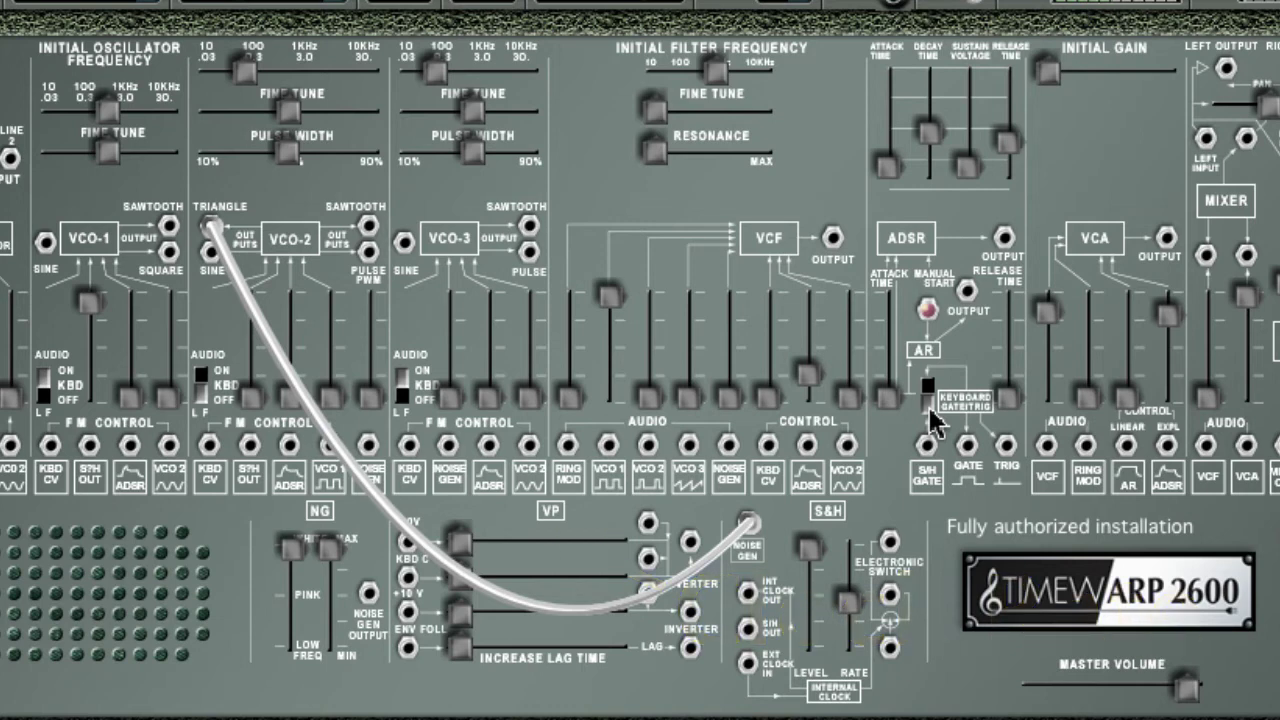
Switch to TimewARP 2600 and slightly lower VCO-2's initial oscillator frequency.
mouse_move(250, 72)
left_mouse_down()
mouse_move(215, 78)
mouse_move(277, 78)
mouse_move(228, 78)
left_mouse_up()
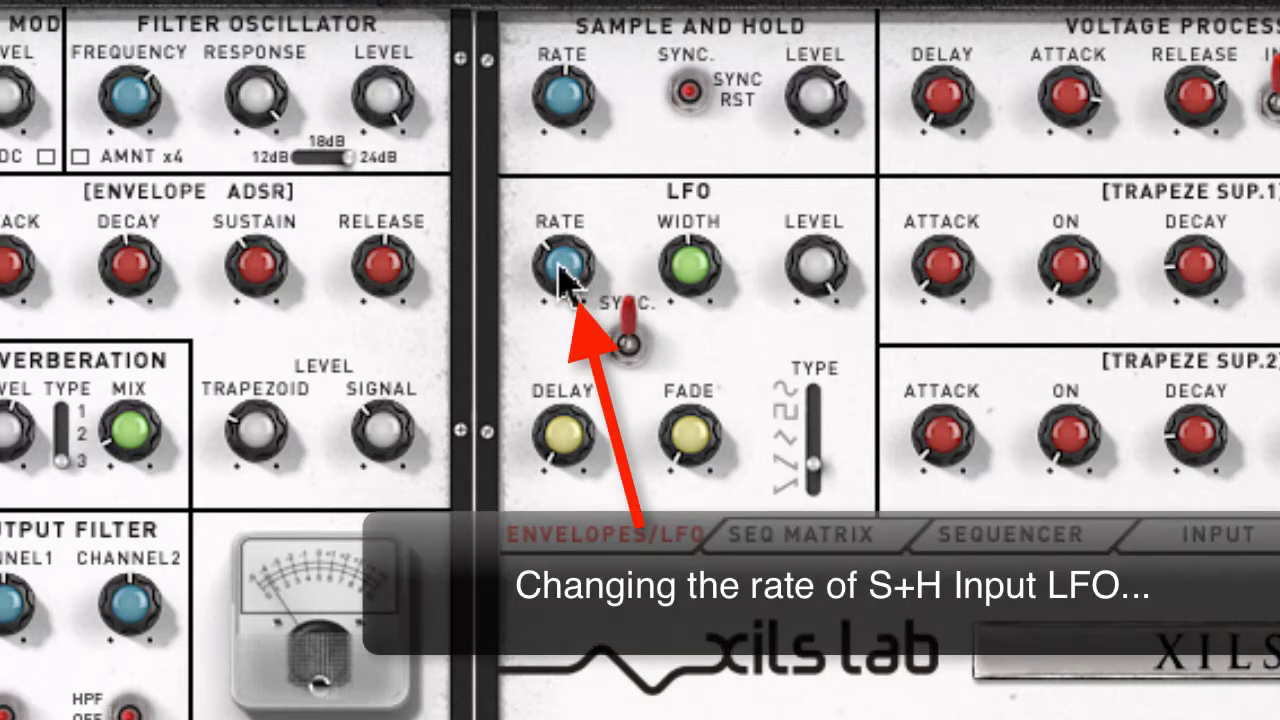
Switch to the XILS synth, raise the LFO rate to Tempo/3 and bring it back down.
mouse_move(563, 275)
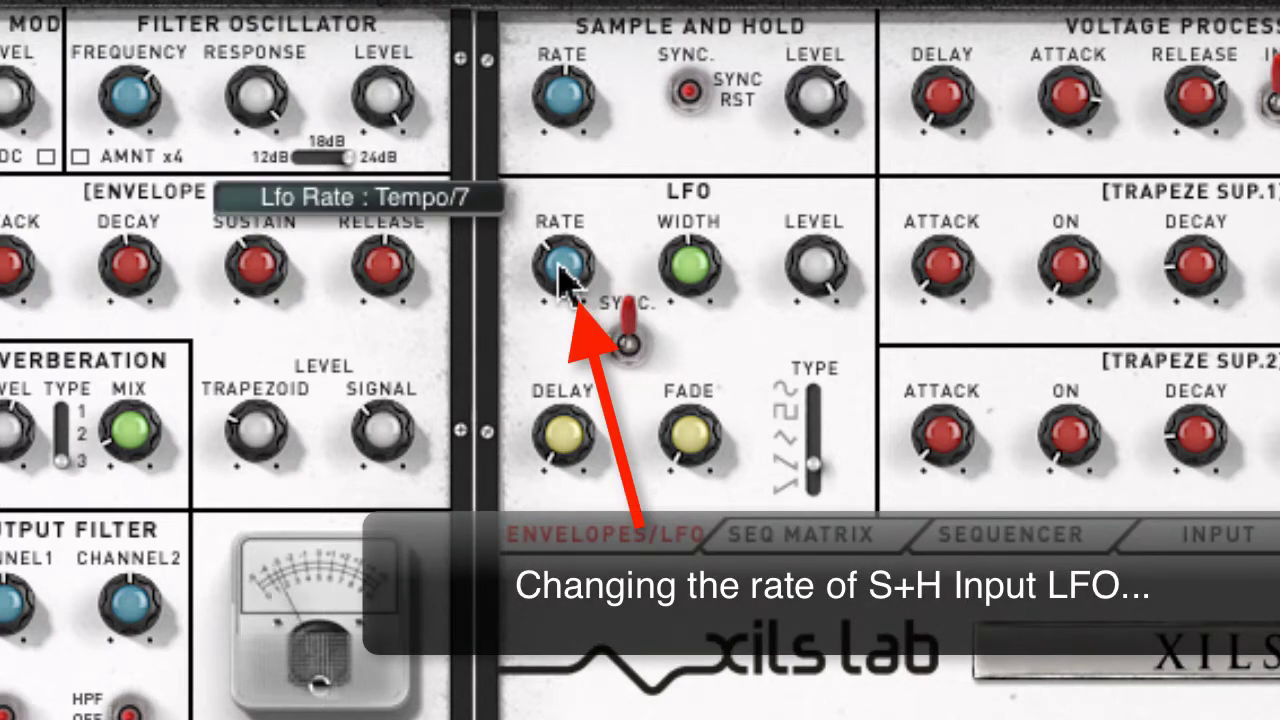
left_click_drag(563, 275, 566, 218)
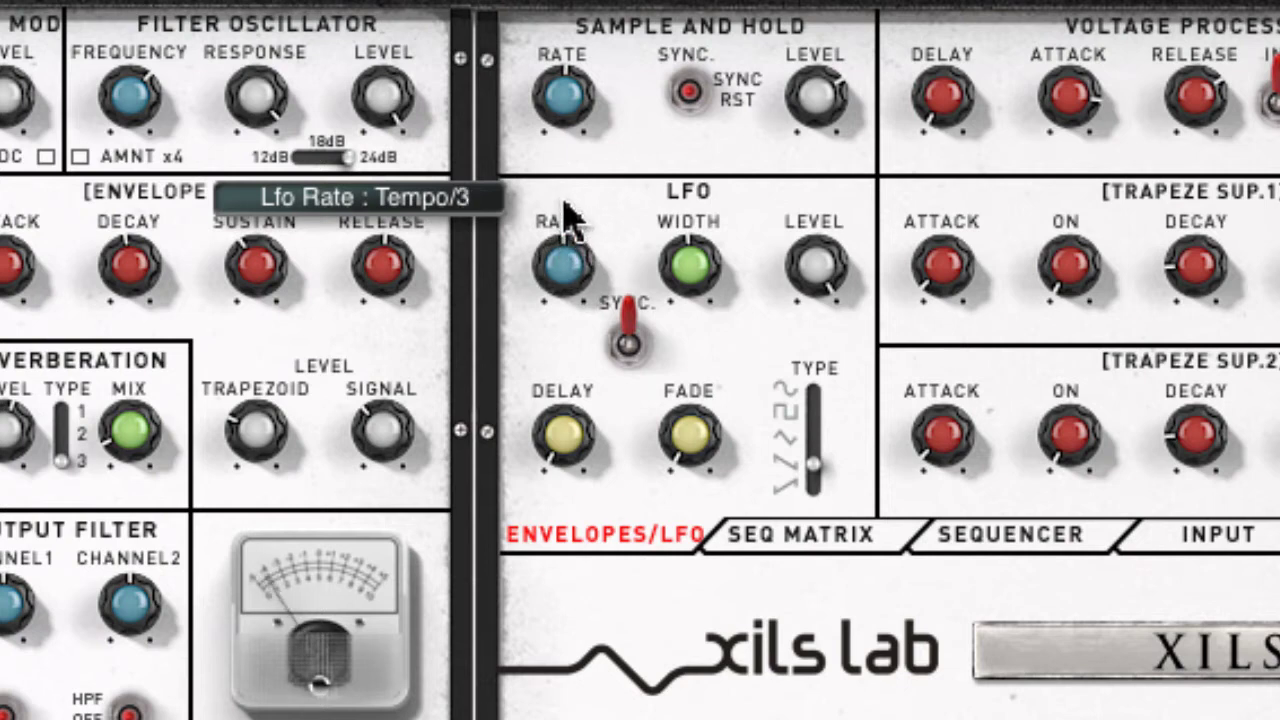
left_click_drag(566, 217, 571, 274)
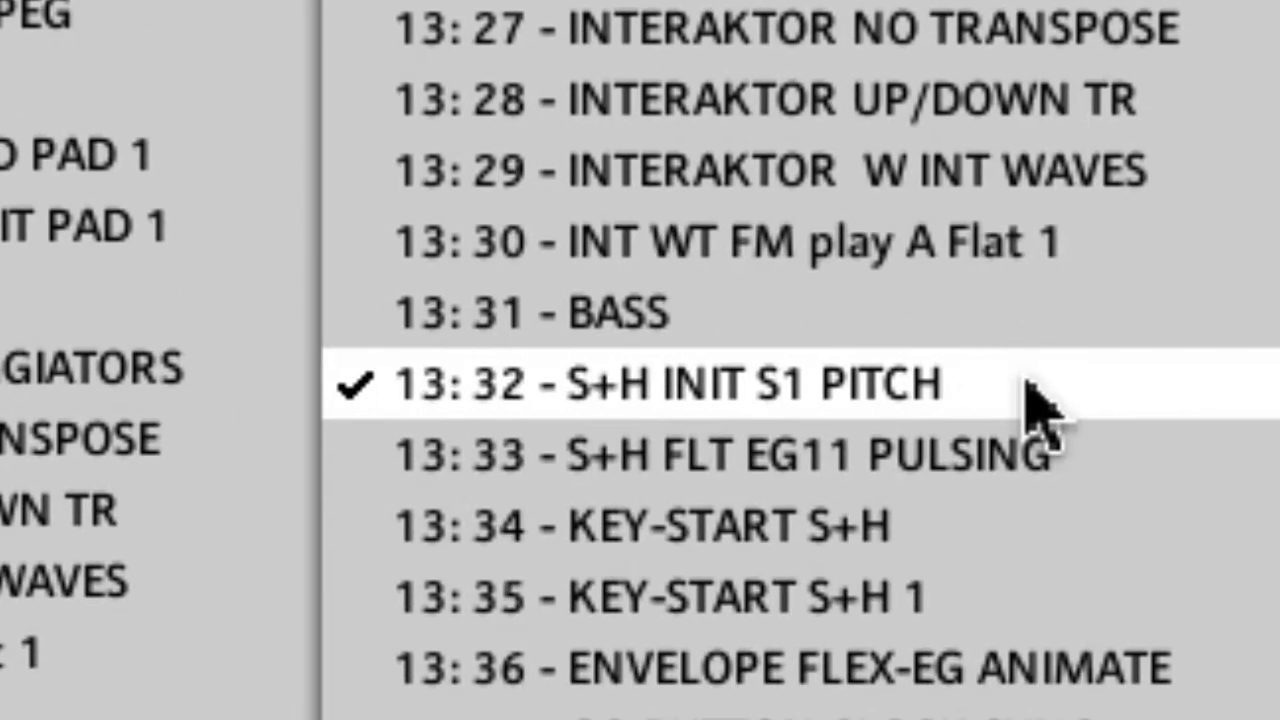
Load the preset 13:32 S+H INIT S1 PITCH and display the SAMPLE AND HOLD module.
left_click(1027, 382)
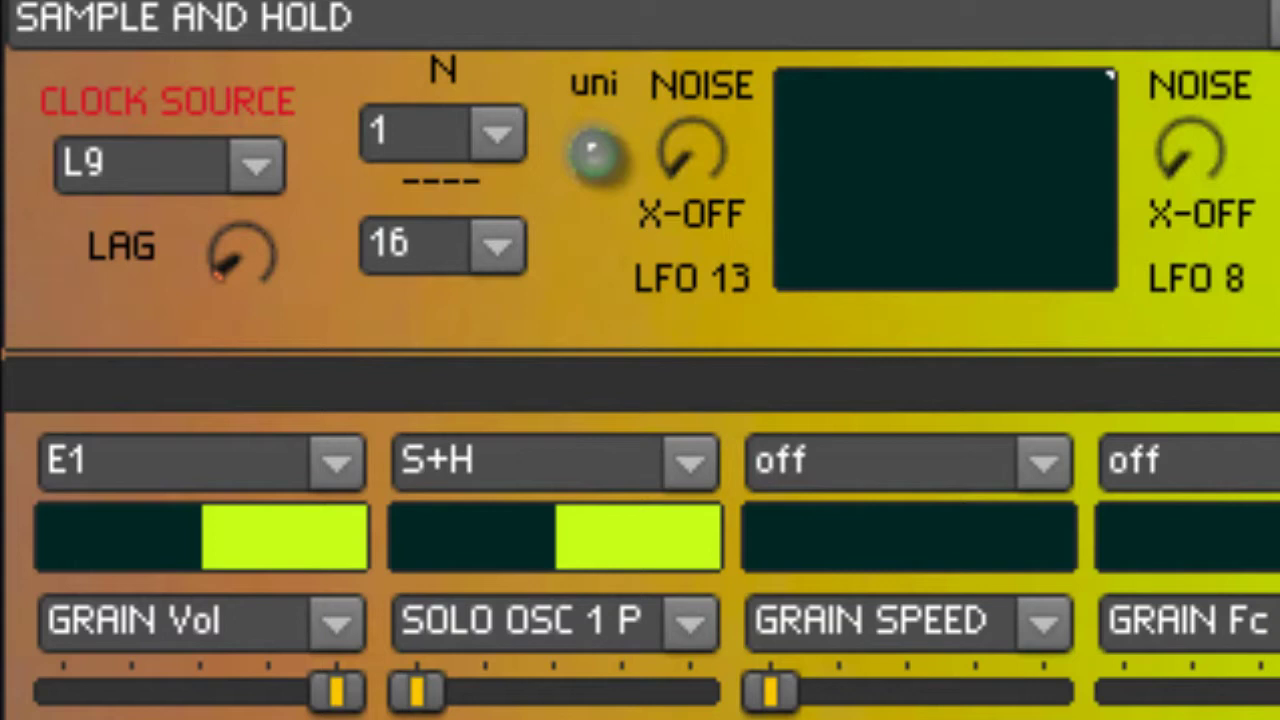
left_click(630, 40)
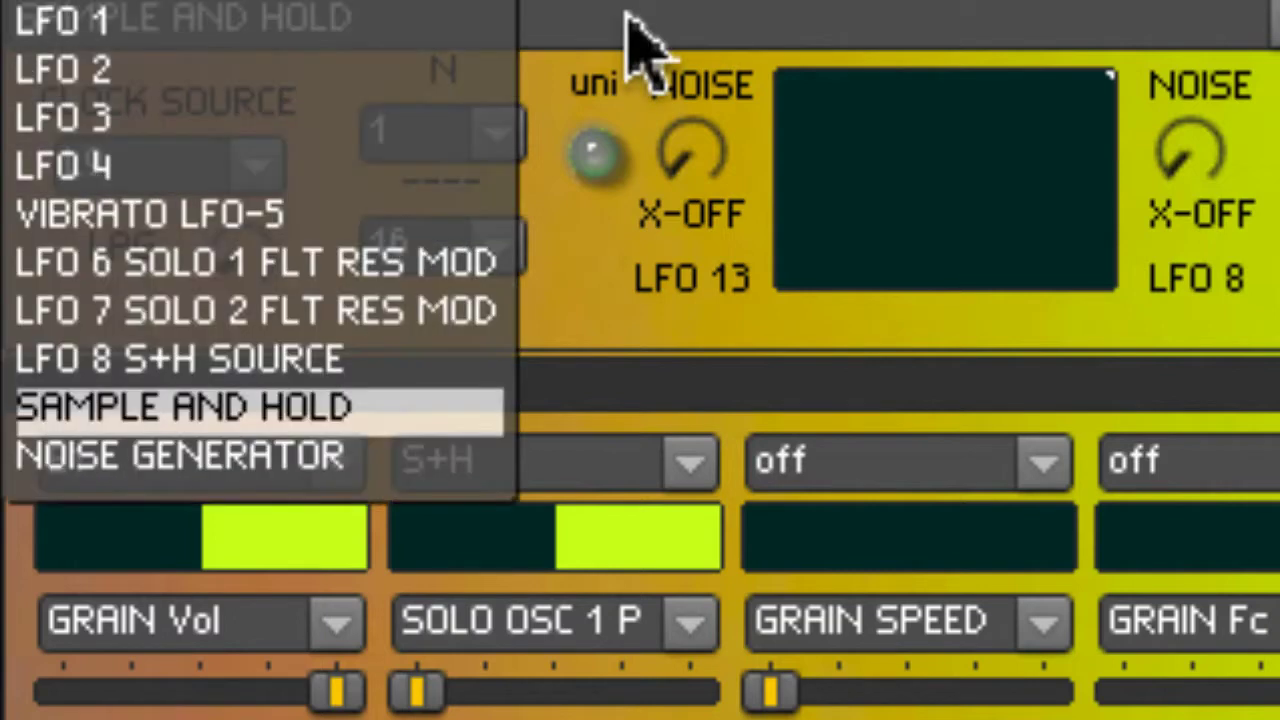
left_click(345, 425)
Try CLOCK and LFO 2 in turn as the Sample and Hold clock source.
left_click(256, 168)
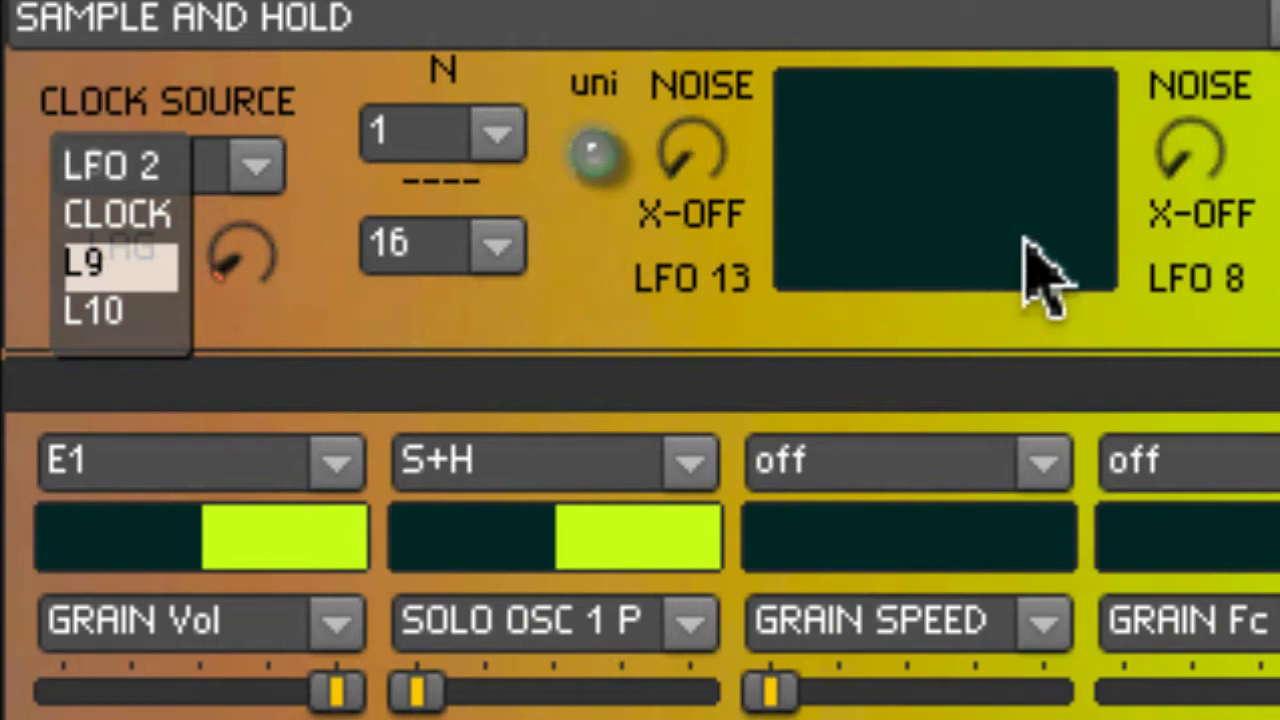
left_click(120, 214)
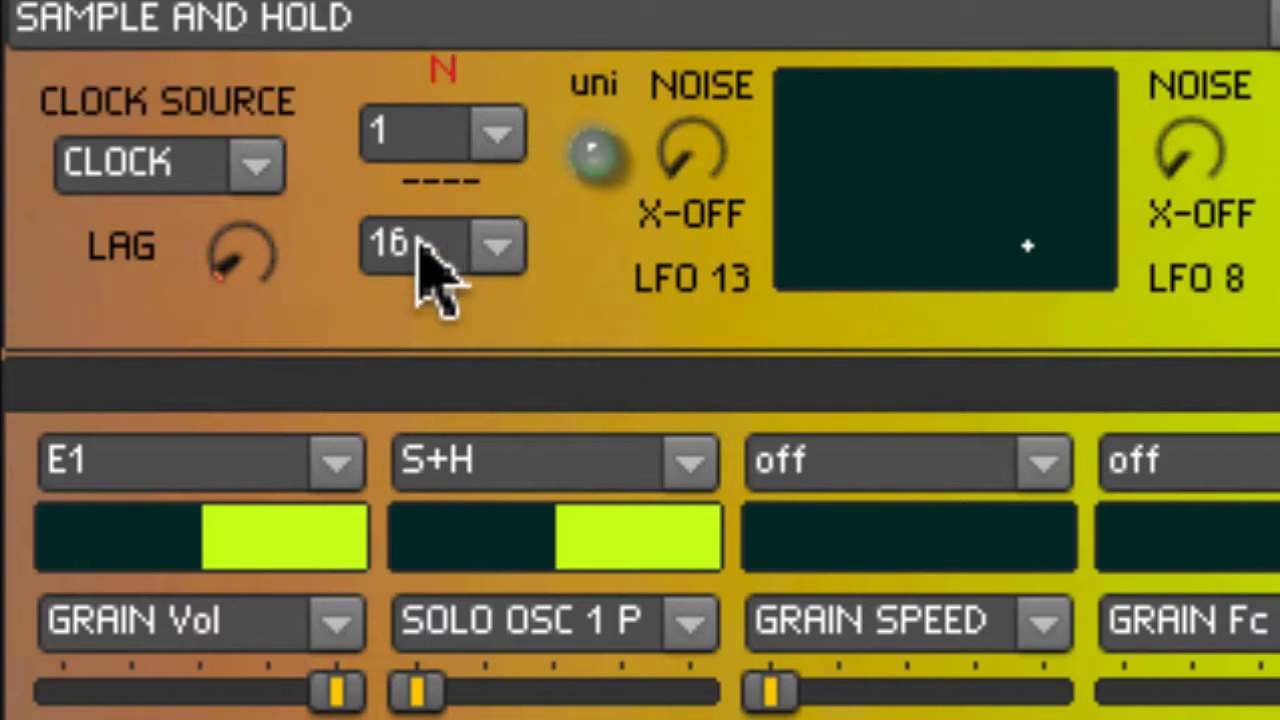
left_click(205, 172)
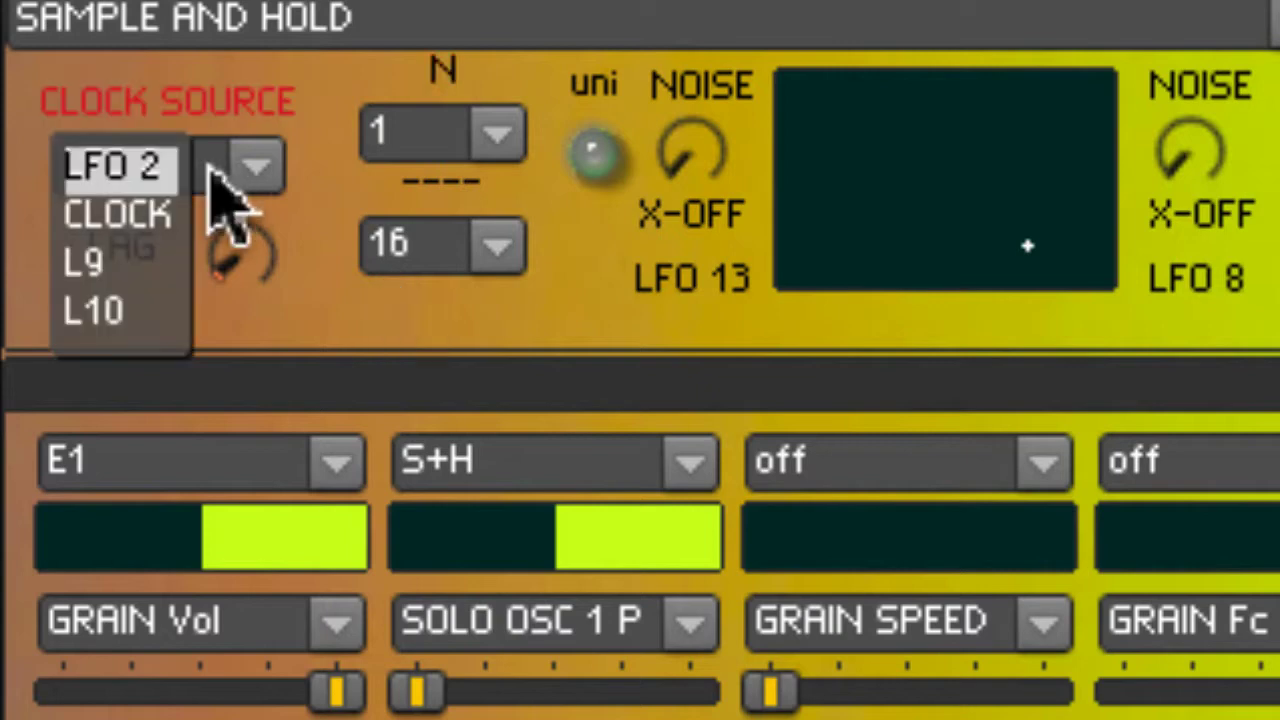
left_click(128, 178)
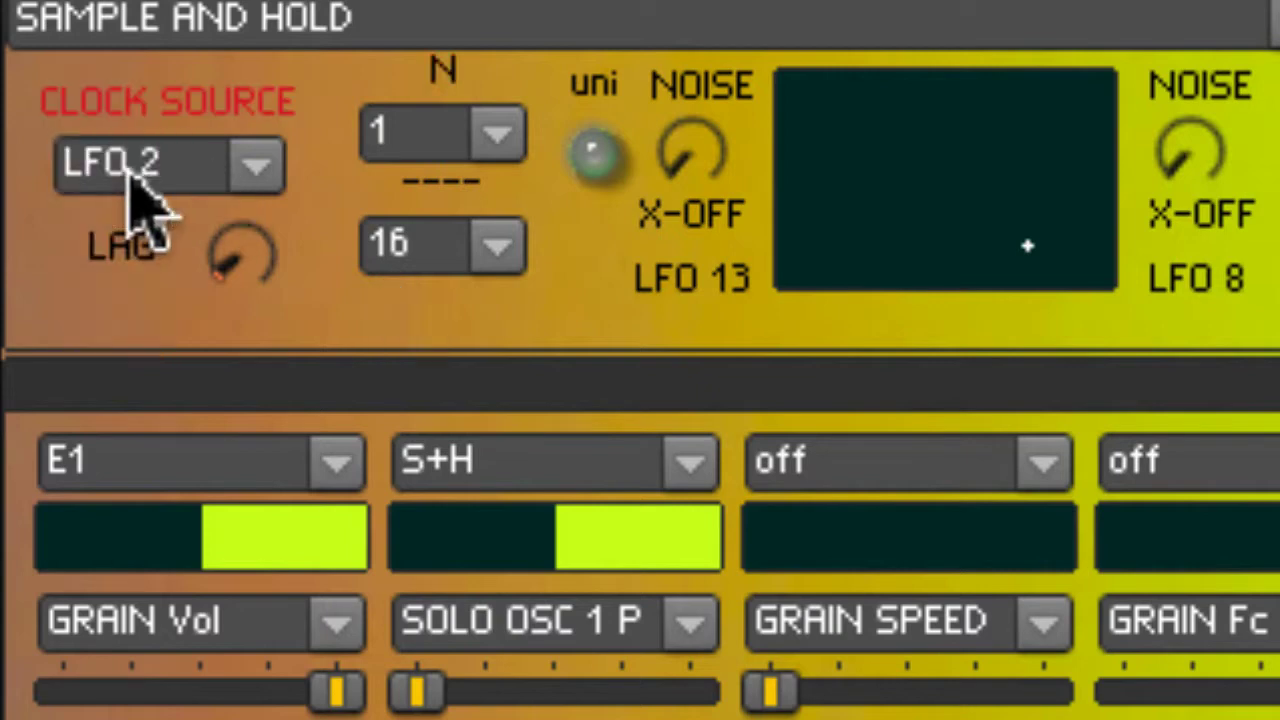
Display LFO 2's settings, toggle its ON/OFF switches and adjust its Wheel amount.
left_click(441, 15)
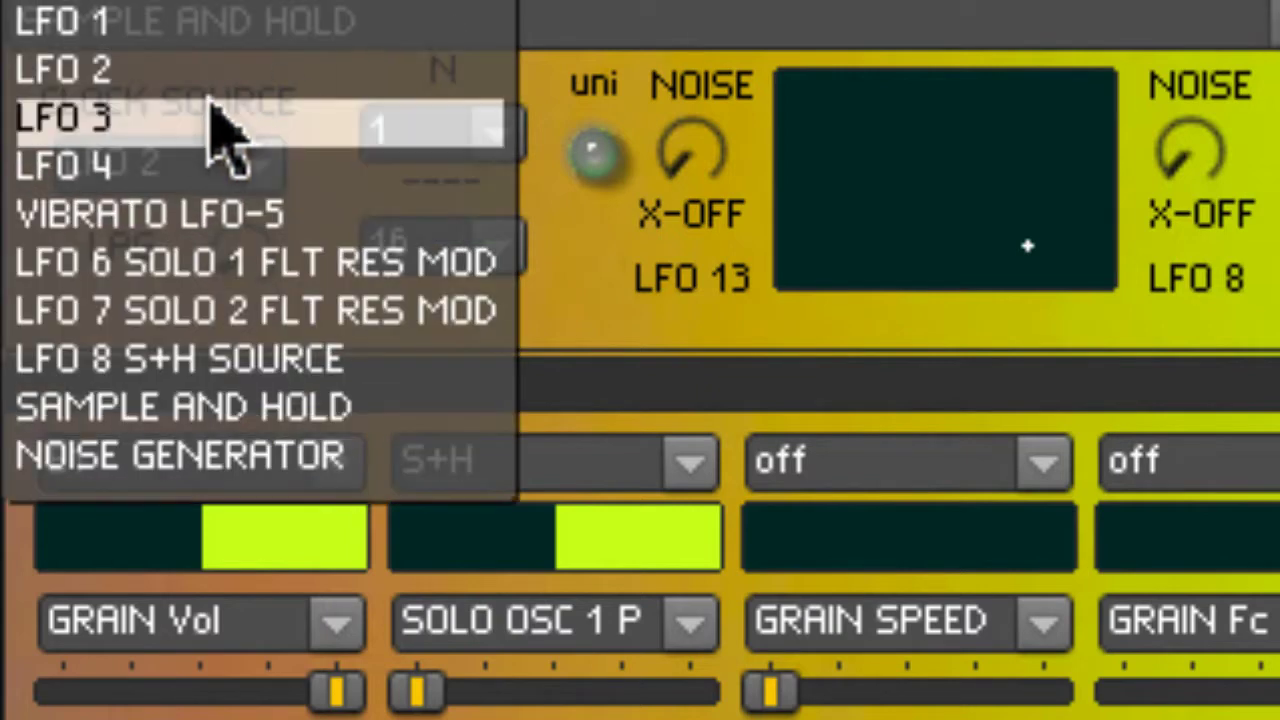
left_click(172, 70)
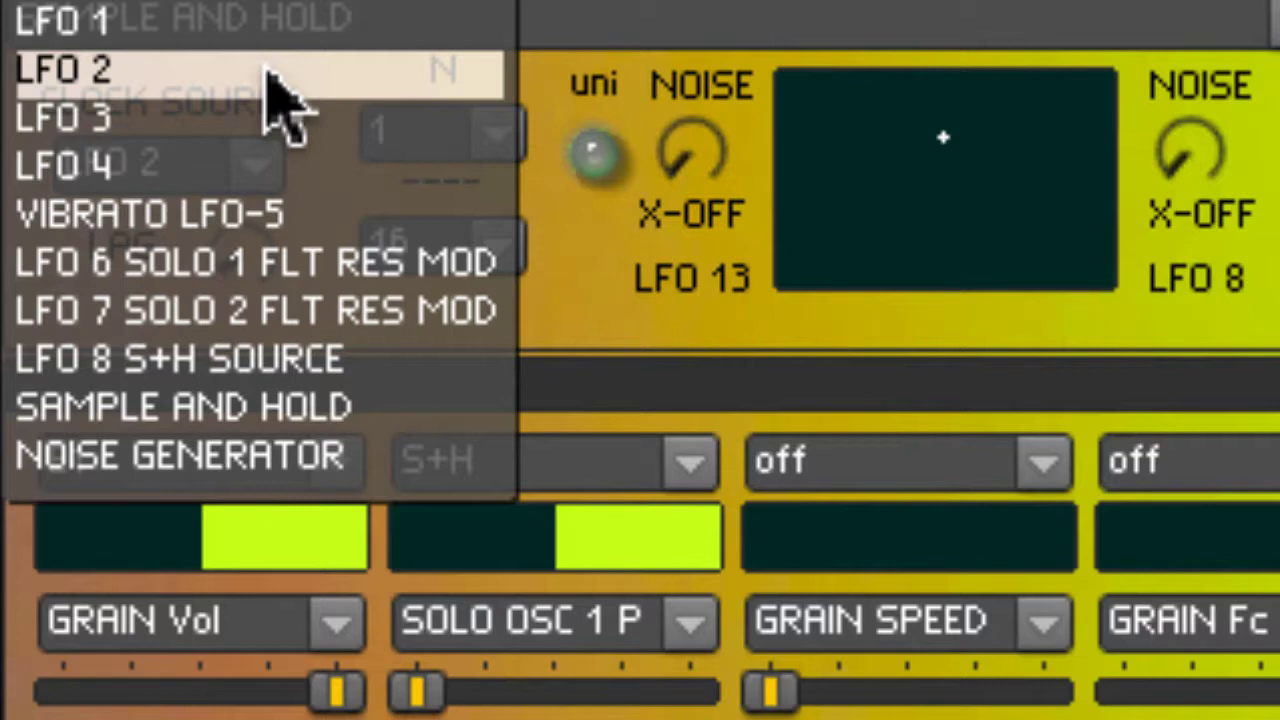
left_click(264, 70)
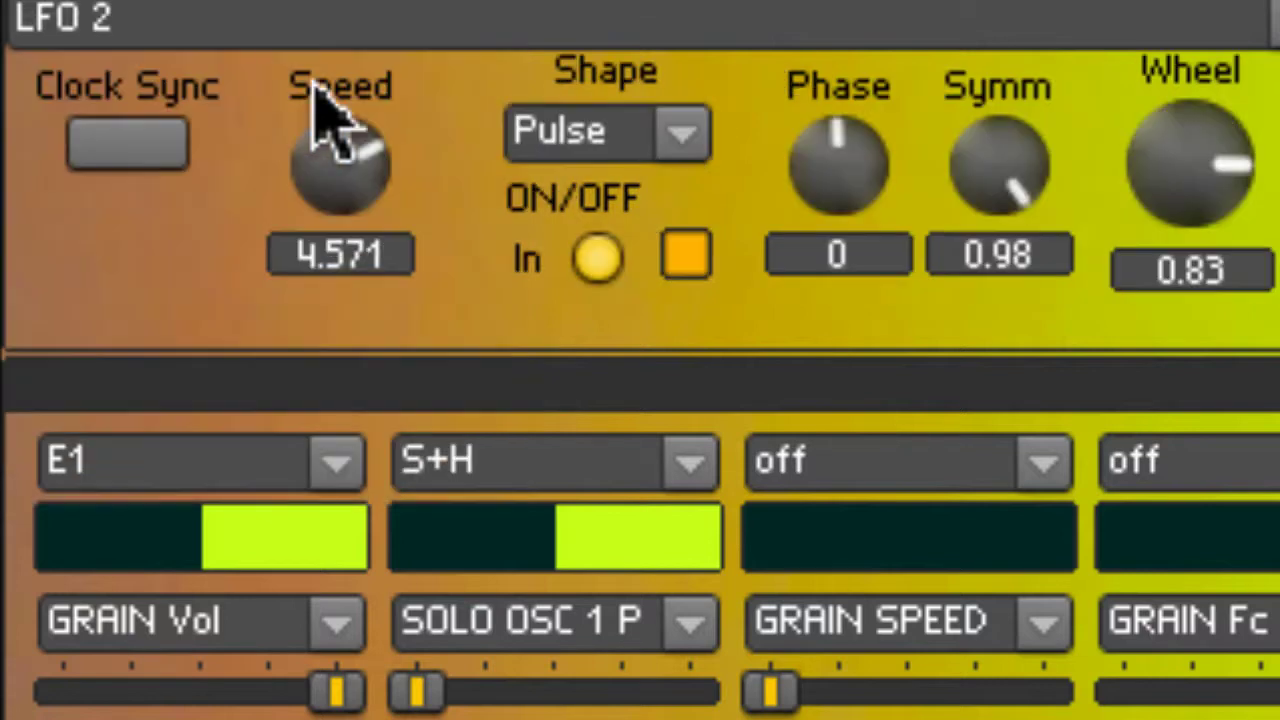
left_click(580, 264)
left_click(592, 264)
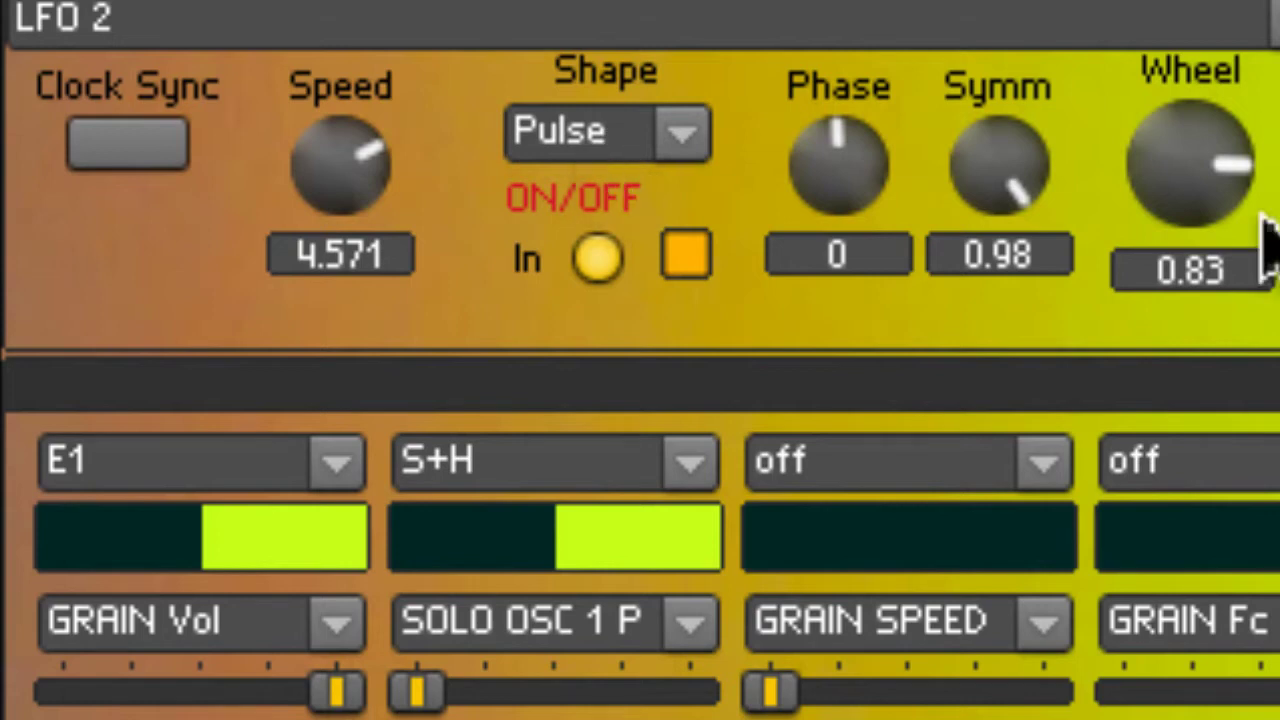
mouse_move(1222, 180)
left_mouse_down()
mouse_move(1222, 260)
mouse_move(1222, 188)
left_mouse_up()
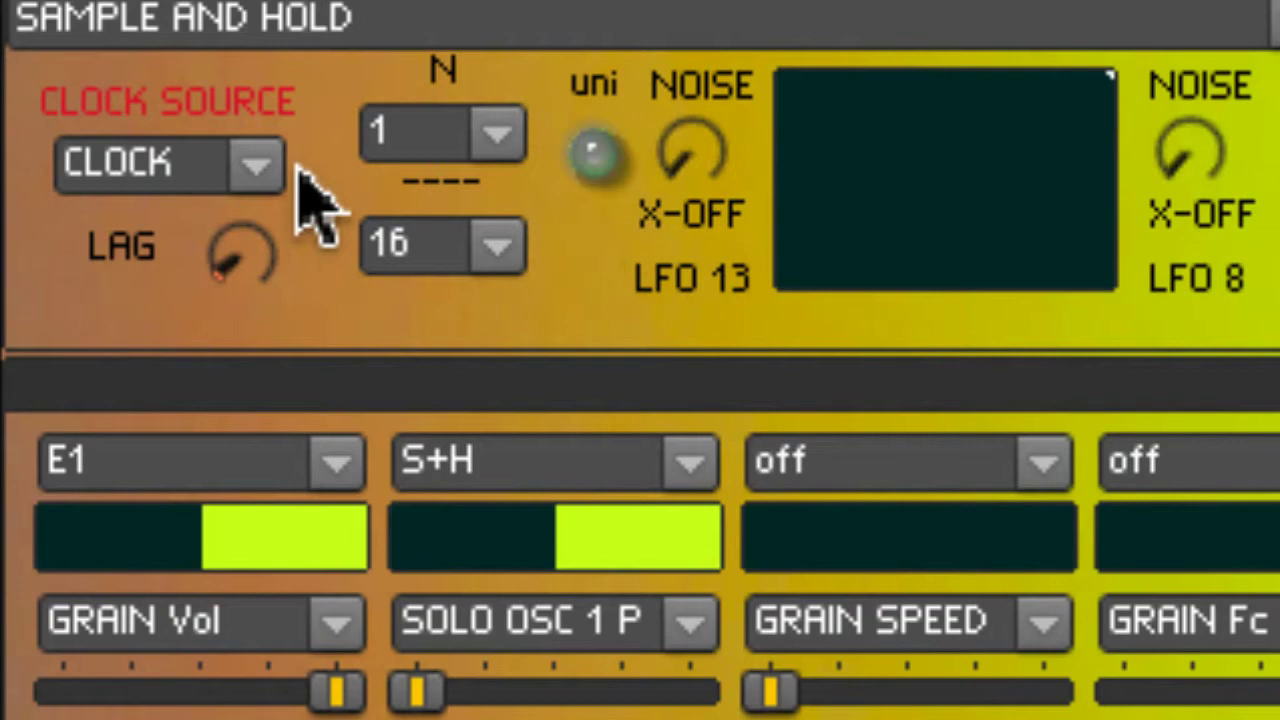
Set the Sample and Hold clock source to L9 and display the LFO 9 settings.
left_click(234, 160)
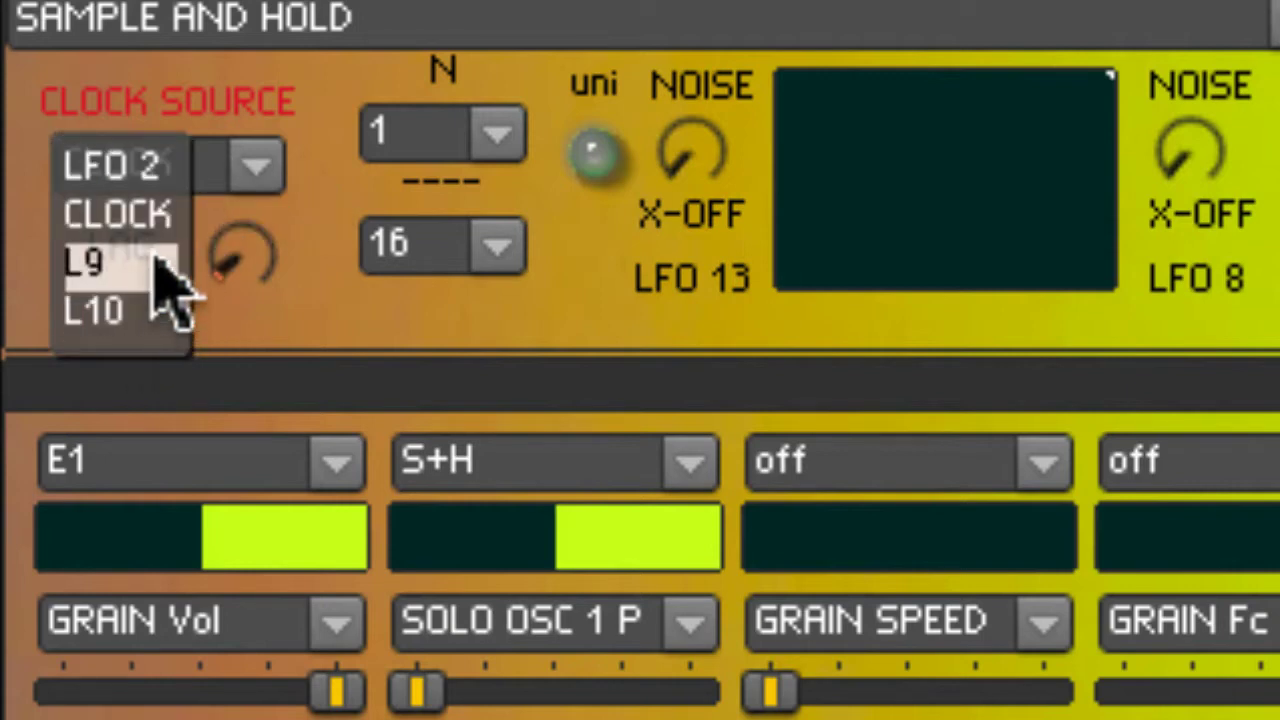
left_click(152, 260)
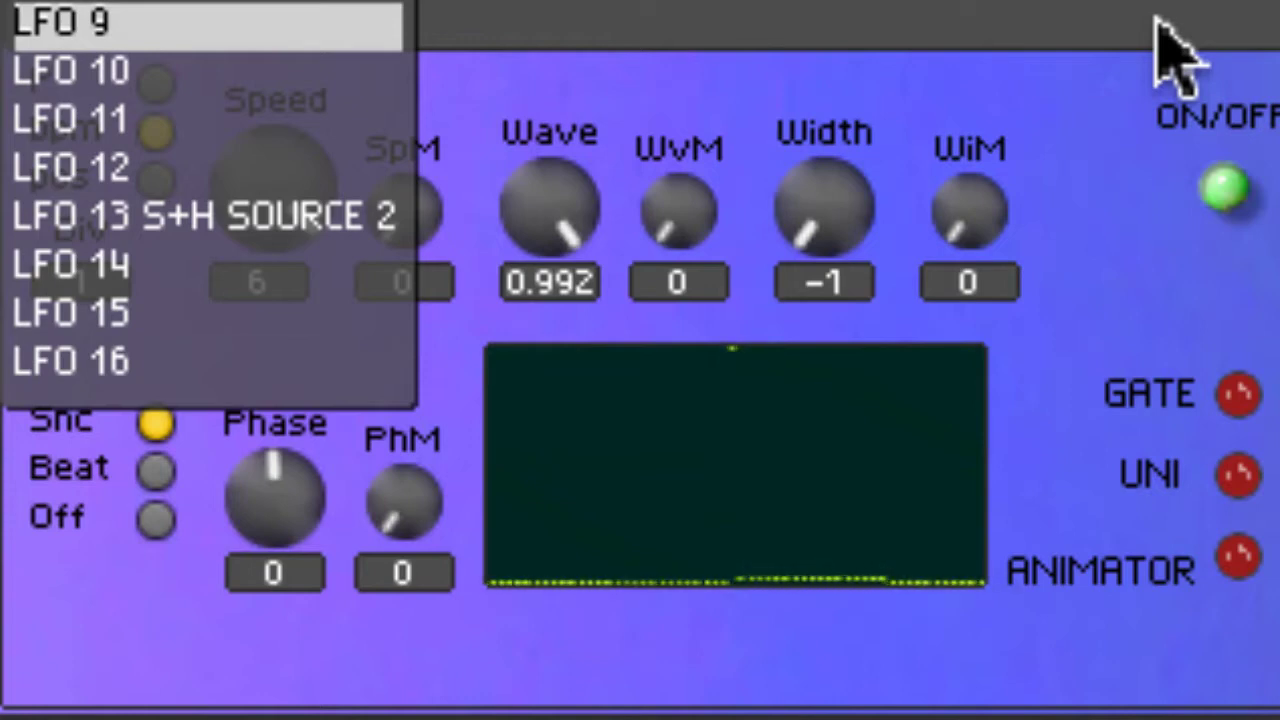
left_click(1170, 50)
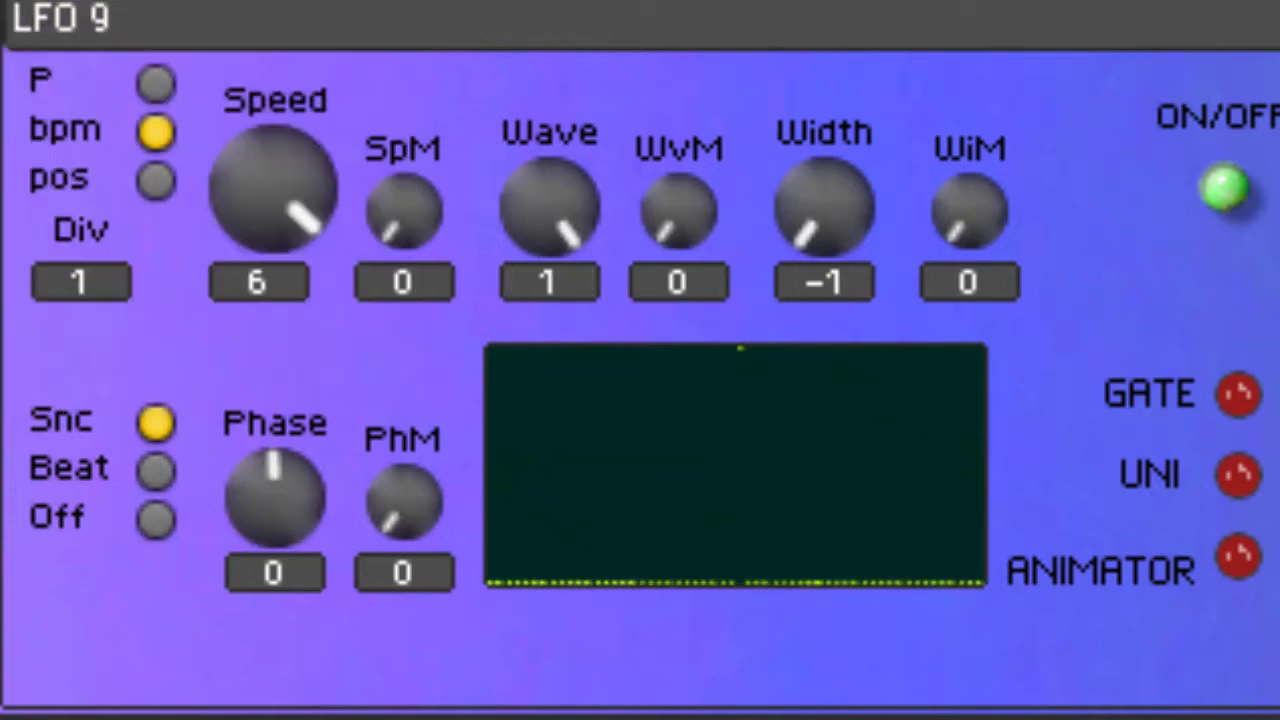
Toggle LFO 9 off and on, and set its Speed to 24.
left_click(1222, 187)
left_click(1222, 190)
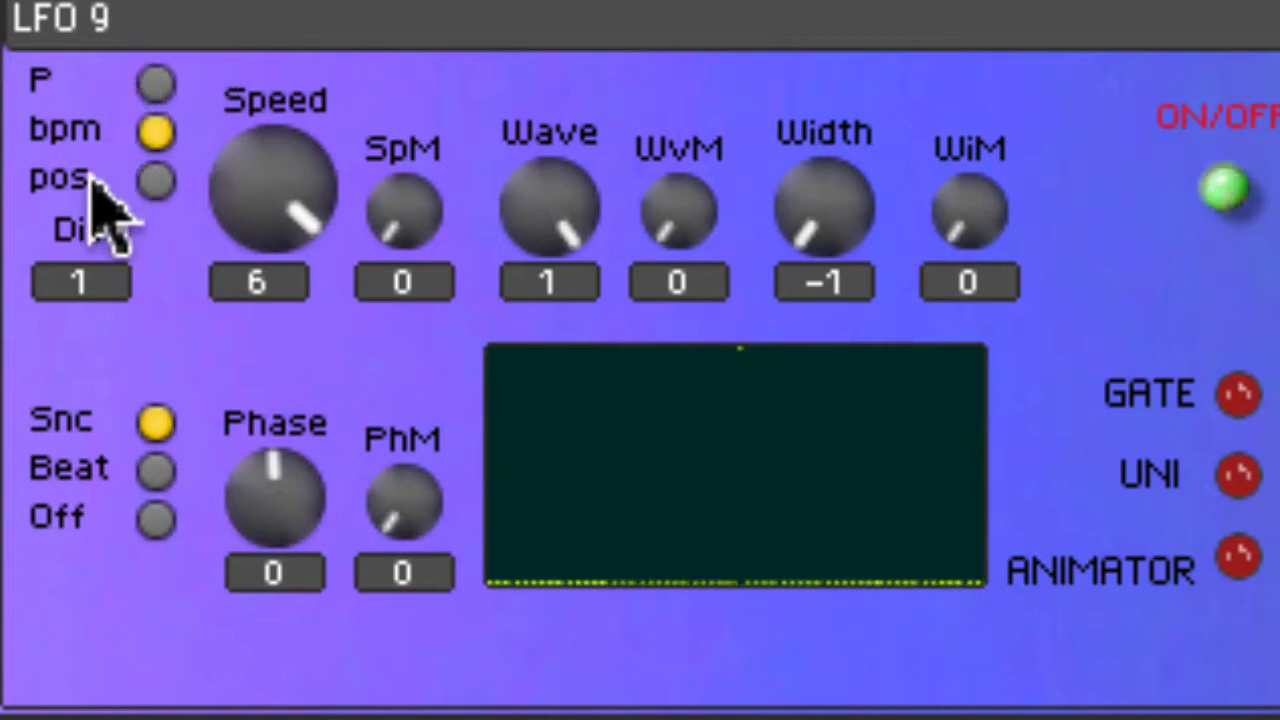
left_click(256, 190)
left_click_drag(256, 190, 252, 190)
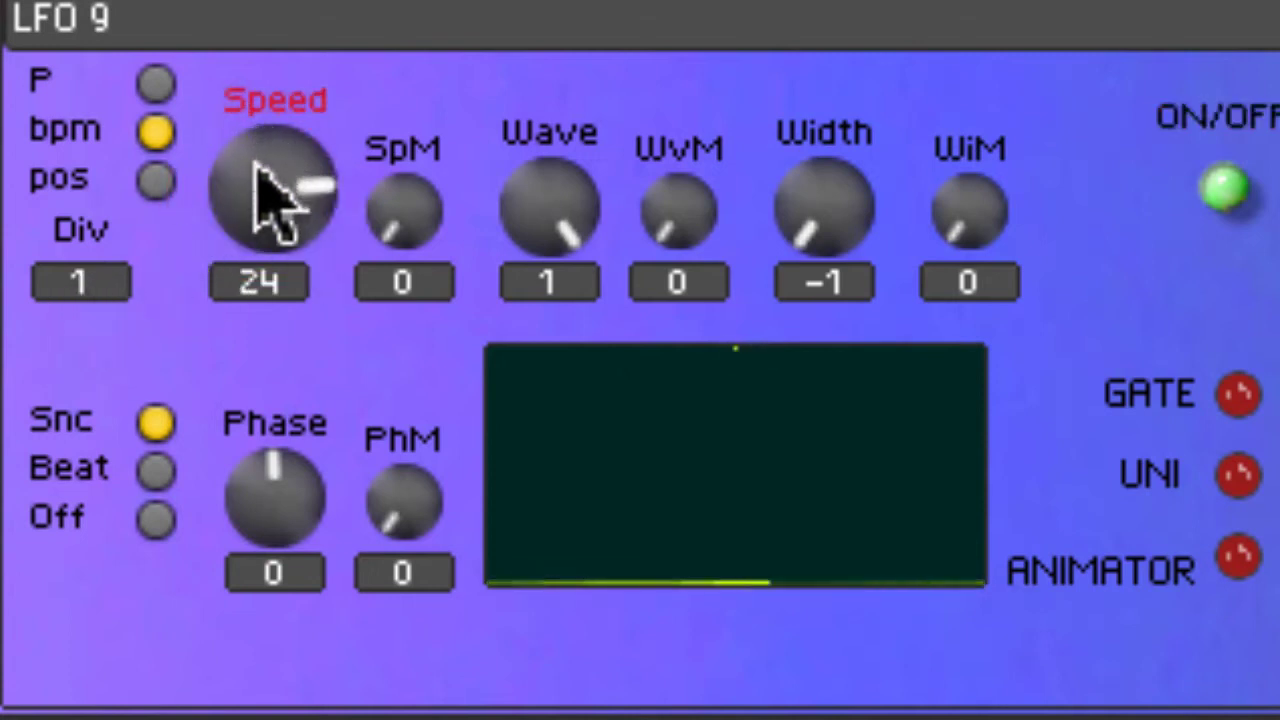
Shape LFO 9 into a narrow pulse by setting Wave to 0.992 and Width to -1.
left_click(549, 240)
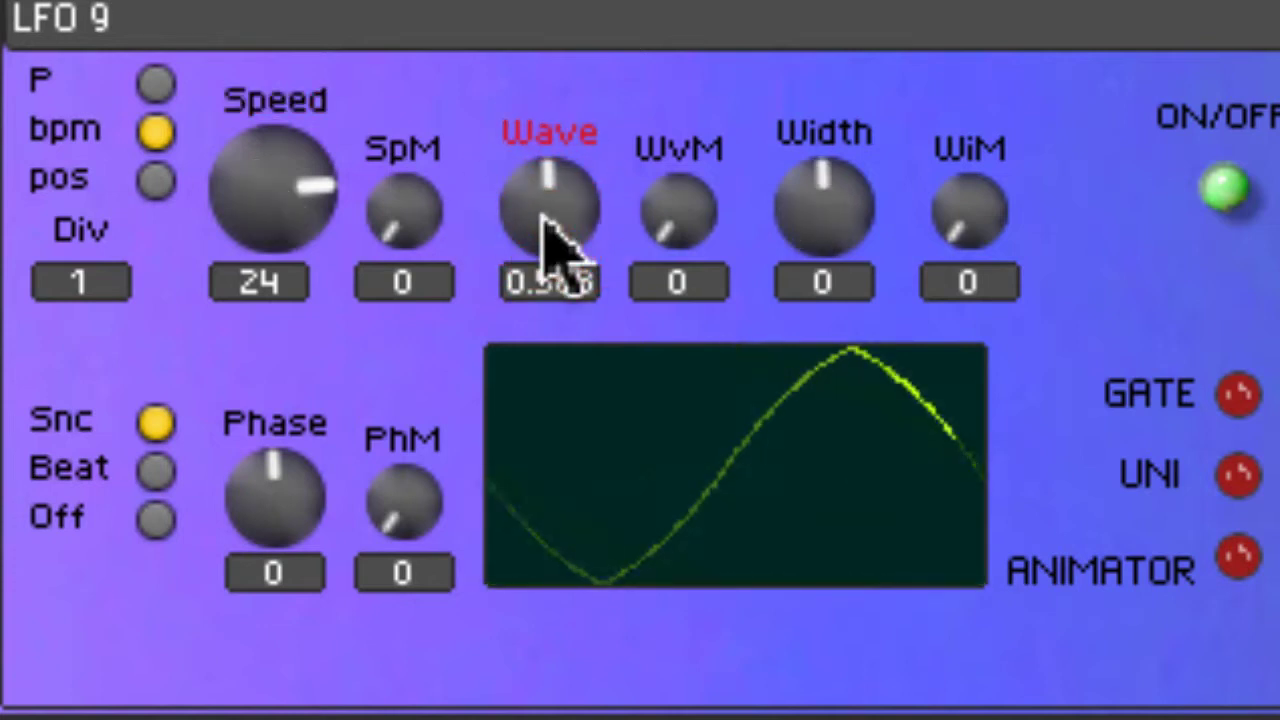
left_click_drag(543, 216, 545, 8)
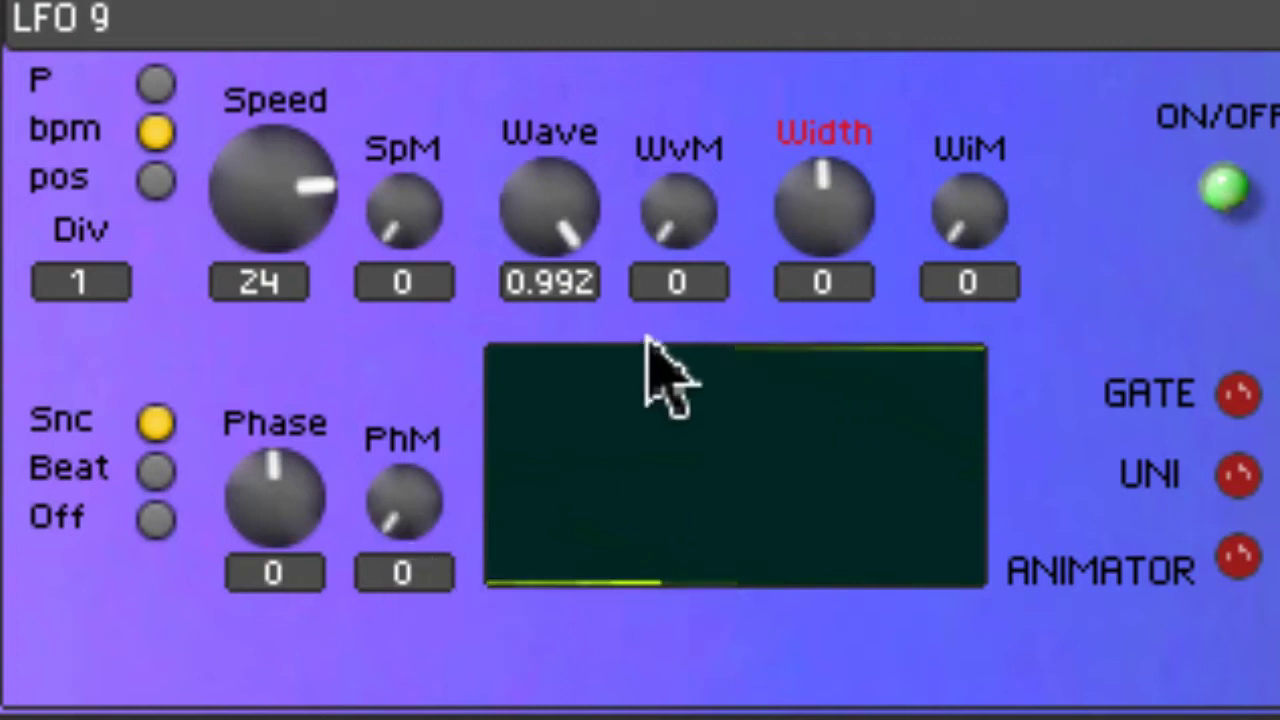
left_click_drag(814, 189, 823, 194)
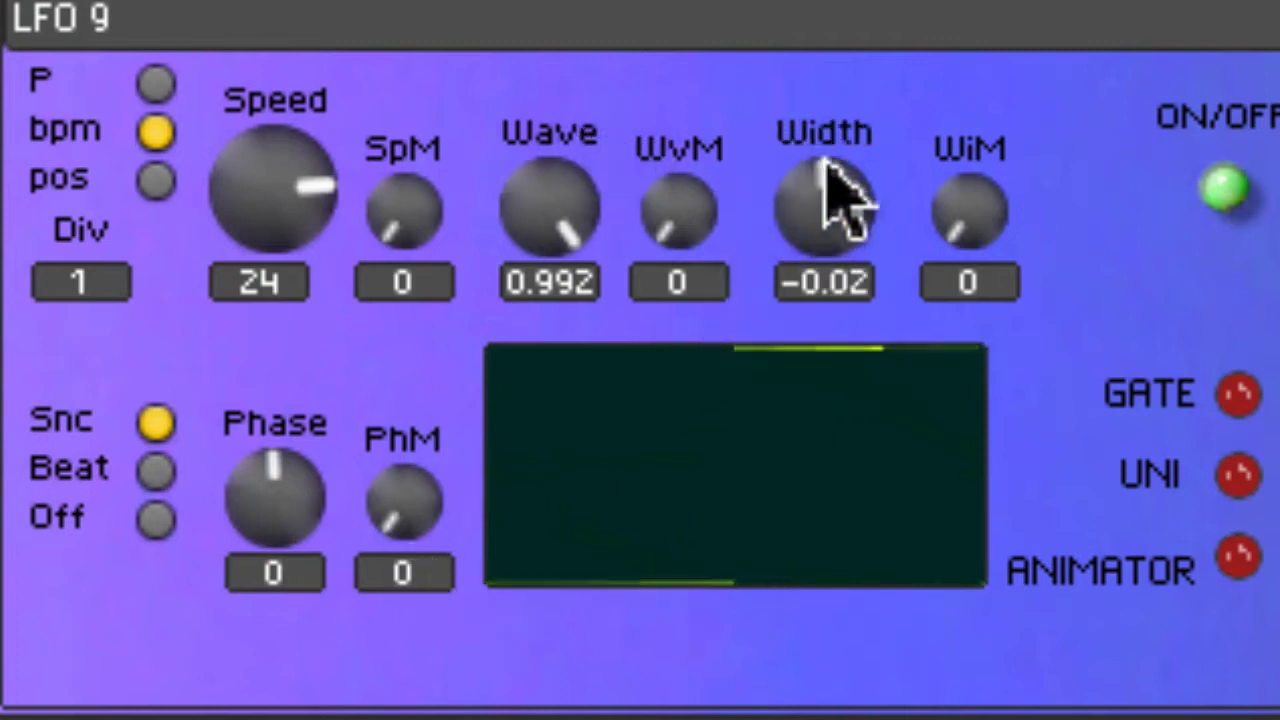
left_click_drag(835, 195, 158, 505)
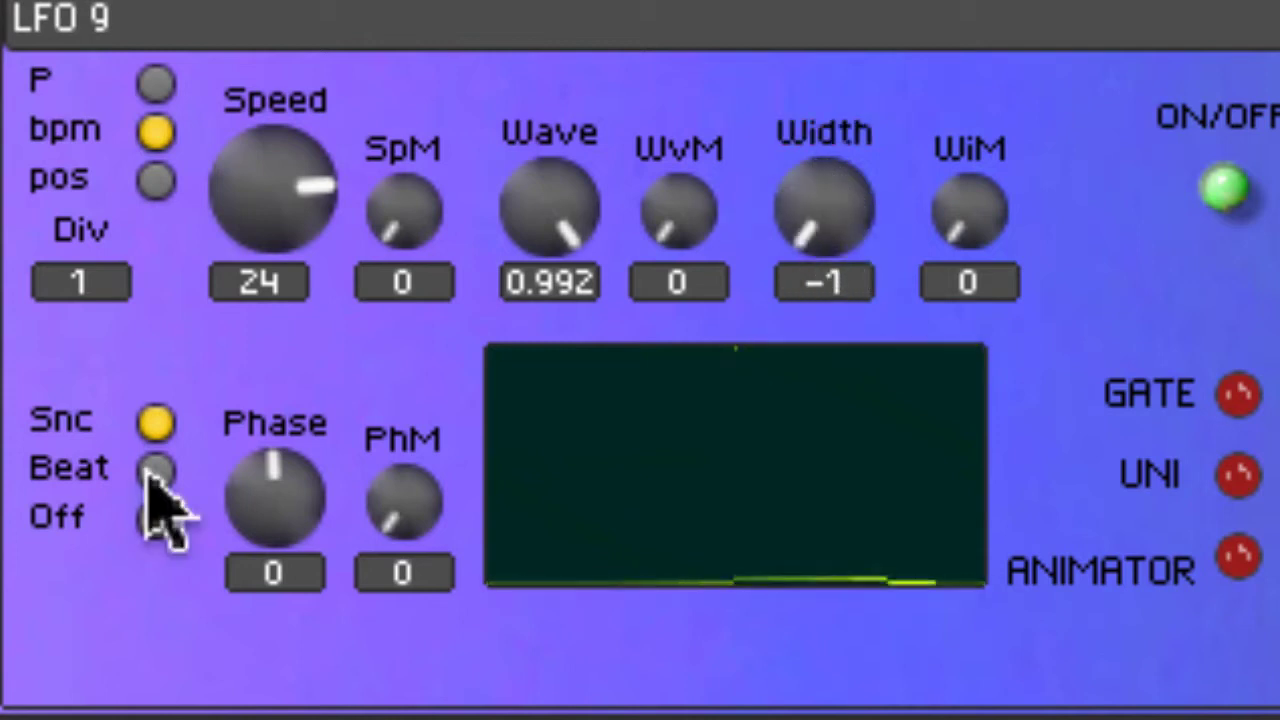
Set LFO 9's sync mode to Snc and change its Speed through 12 to 6.
left_click(157, 505)
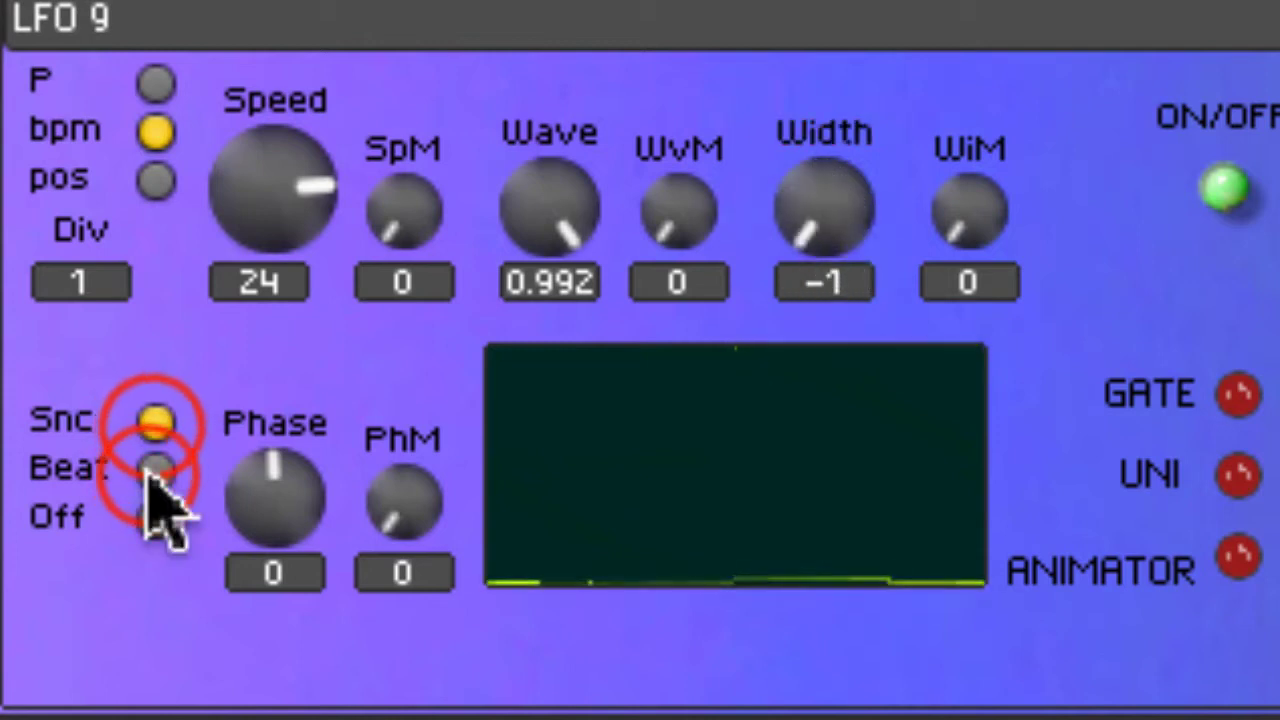
left_click(152, 415)
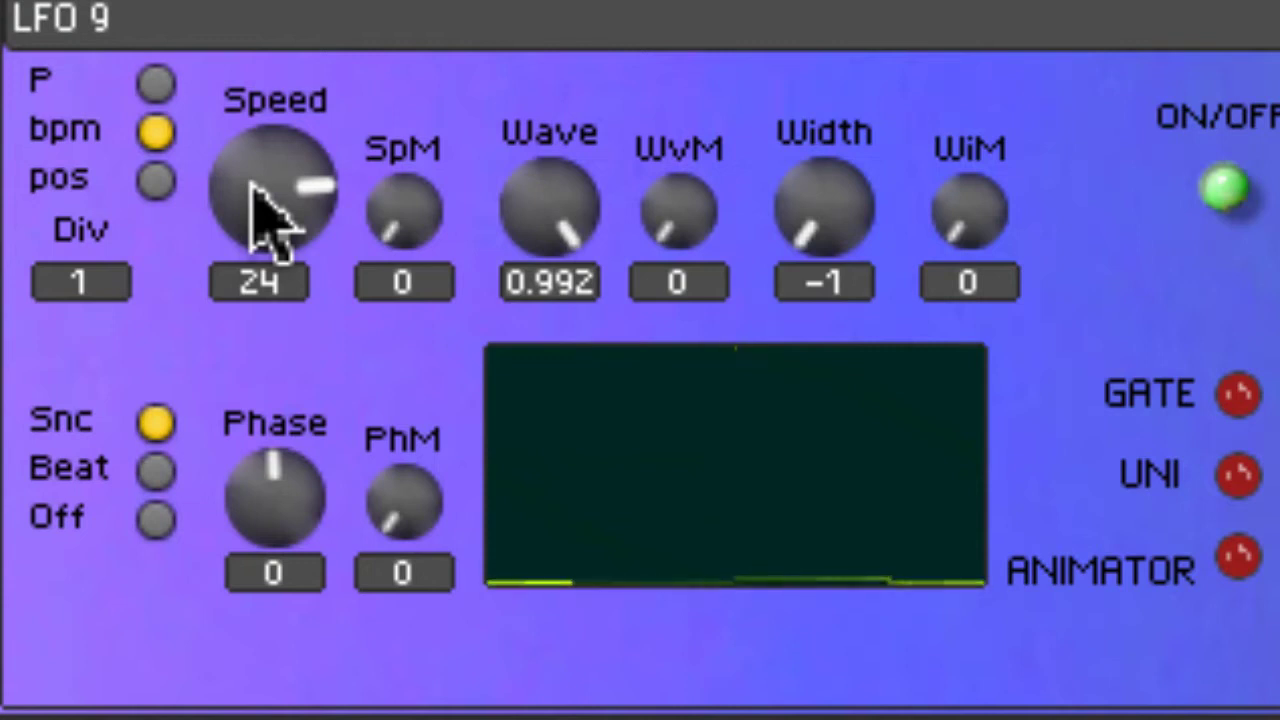
left_click_drag(255, 190, 258, 278)
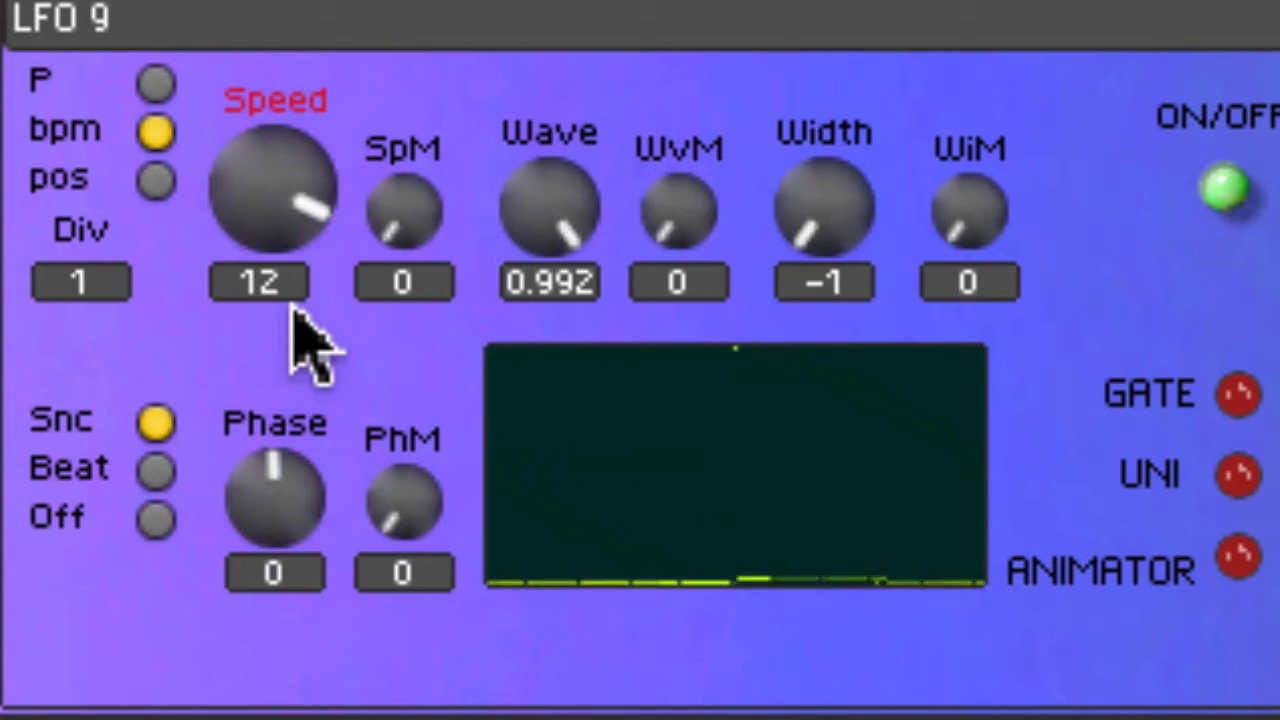
left_click_drag(286, 200, 263, 157)
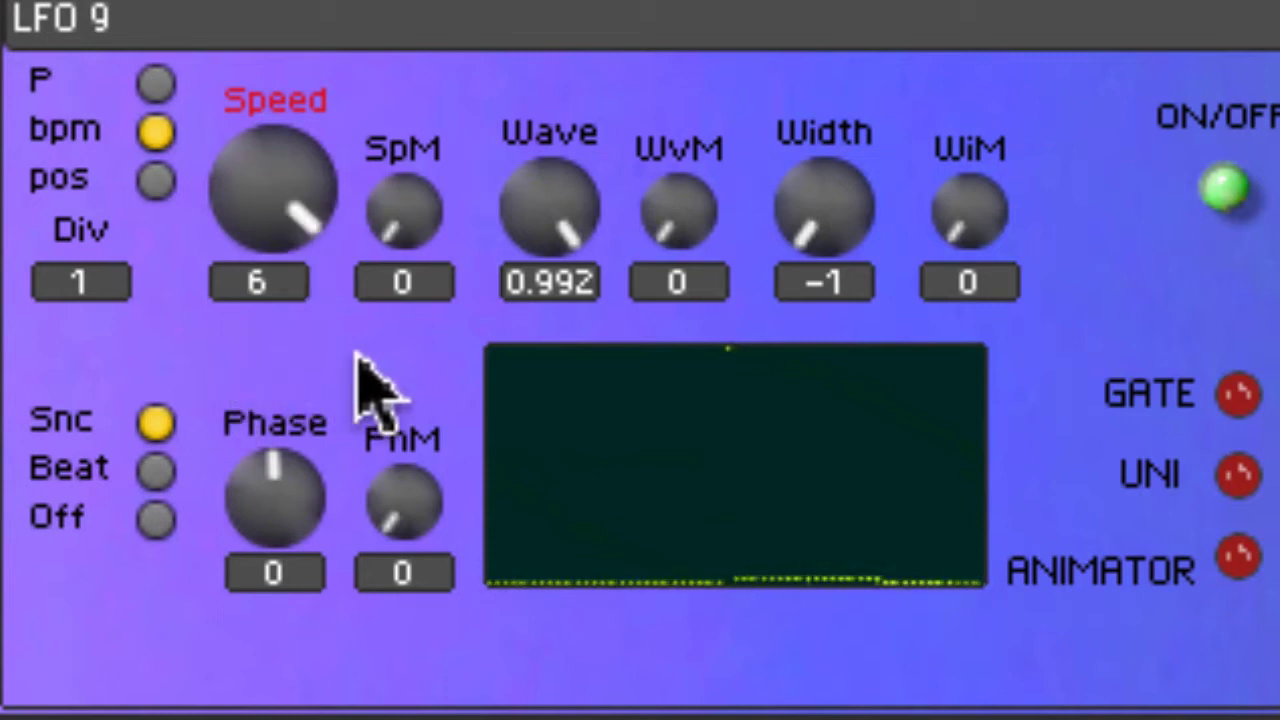
Return to the Sample and Hold module and sweep its source mix pad between the LFO 13 and LFO 8 corners.
left_click(150, 22)
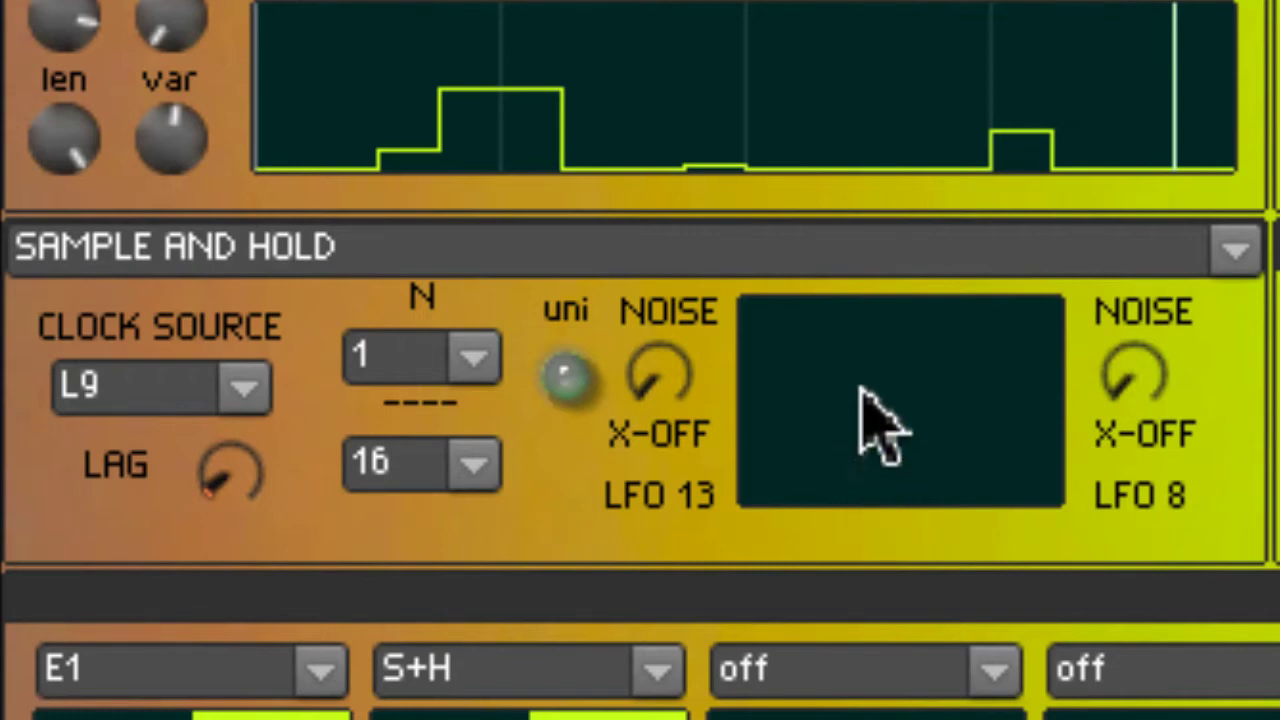
mouse_move(863, 456)
left_mouse_down()
mouse_move(837, 491)
mouse_move(768, 490)
left_mouse_up()
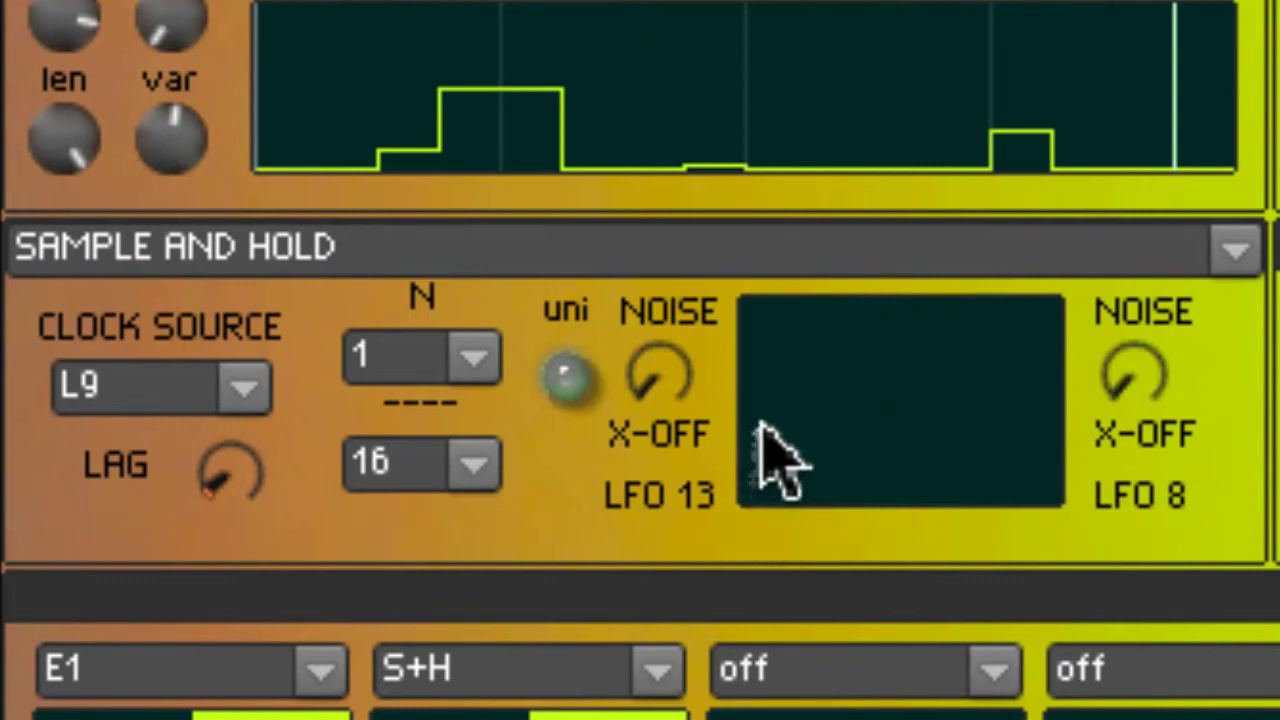
mouse_move(759, 422)
left_mouse_down()
mouse_move(892, 421)
mouse_move(837, 463)
mouse_move(967, 446)
left_mouse_up()
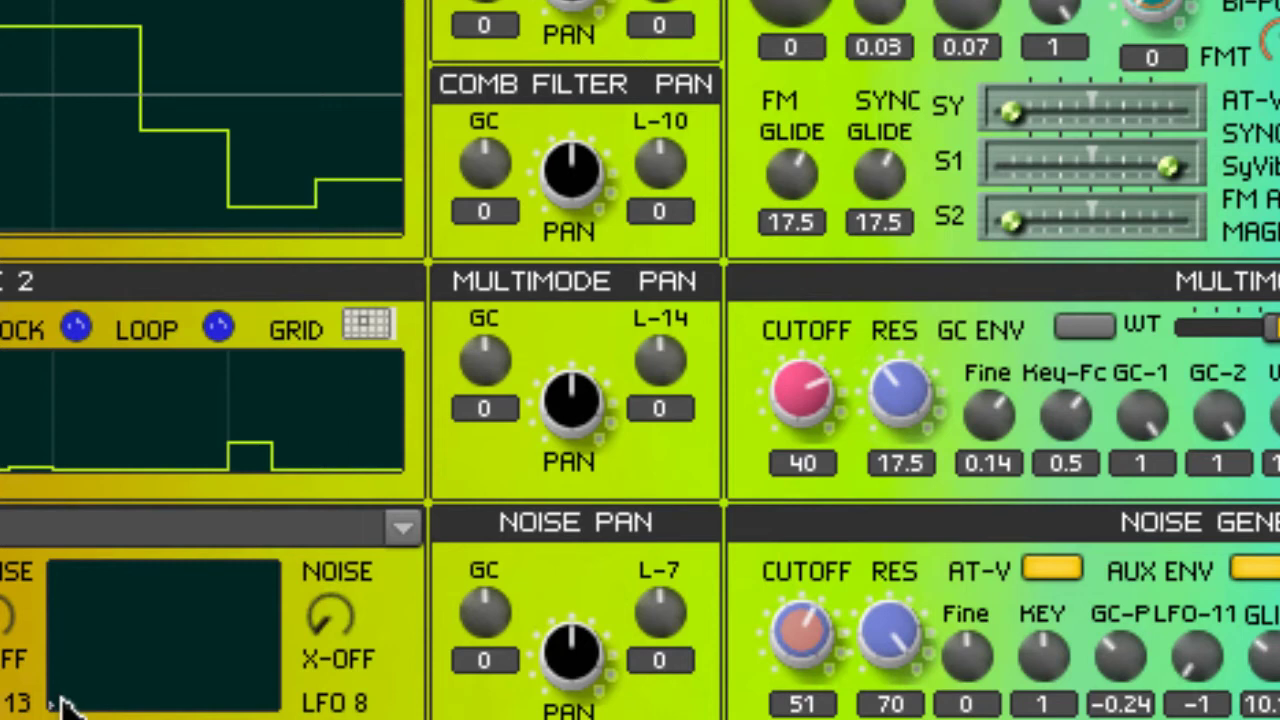
left_click_drag(60, 702, 240, 700)
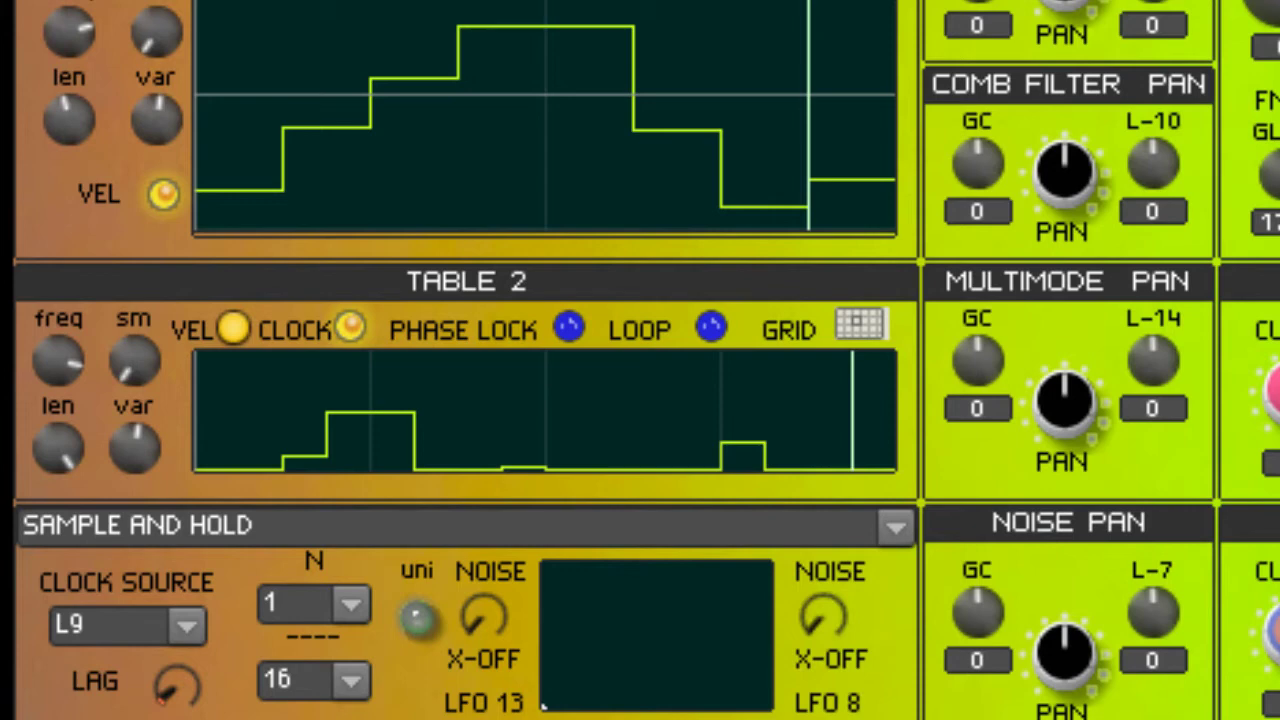
Route the sample-and-hold modulation to SOLO FILTER 1-Fc with an adjusted amount, and toggle the Sample and Hold module's uni switch.
left_click(463, 307)
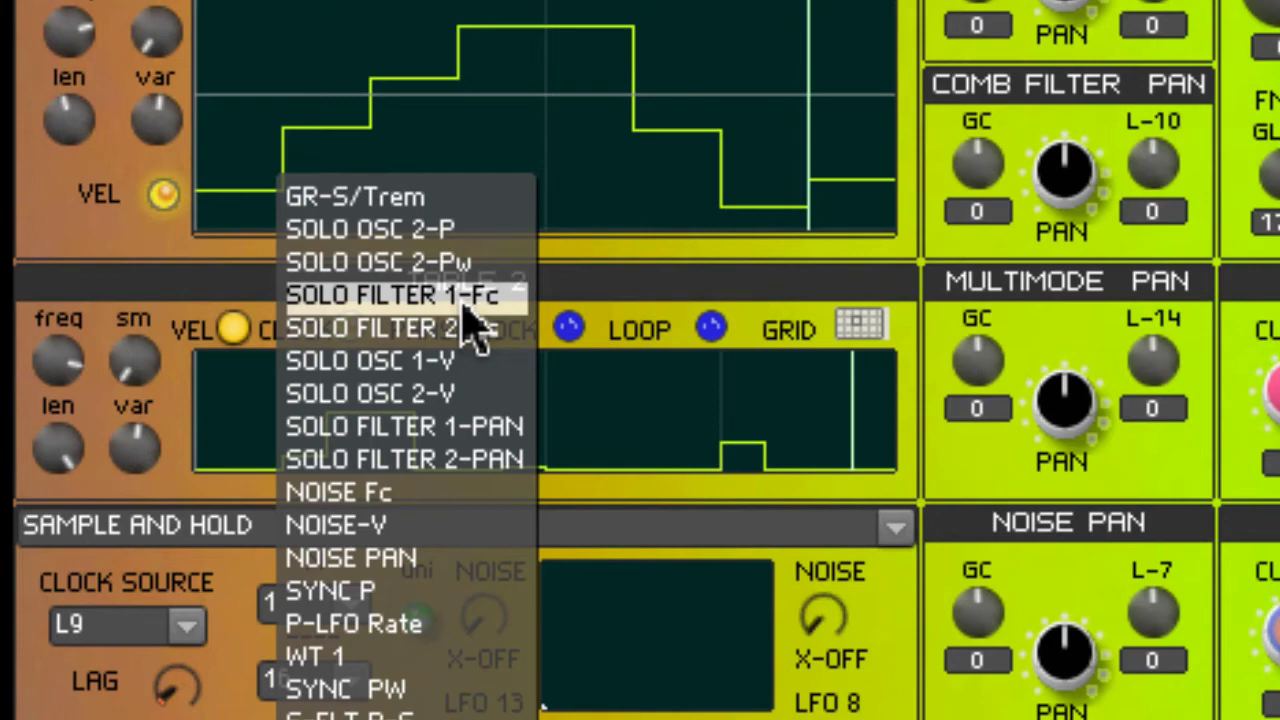
left_click(463, 305)
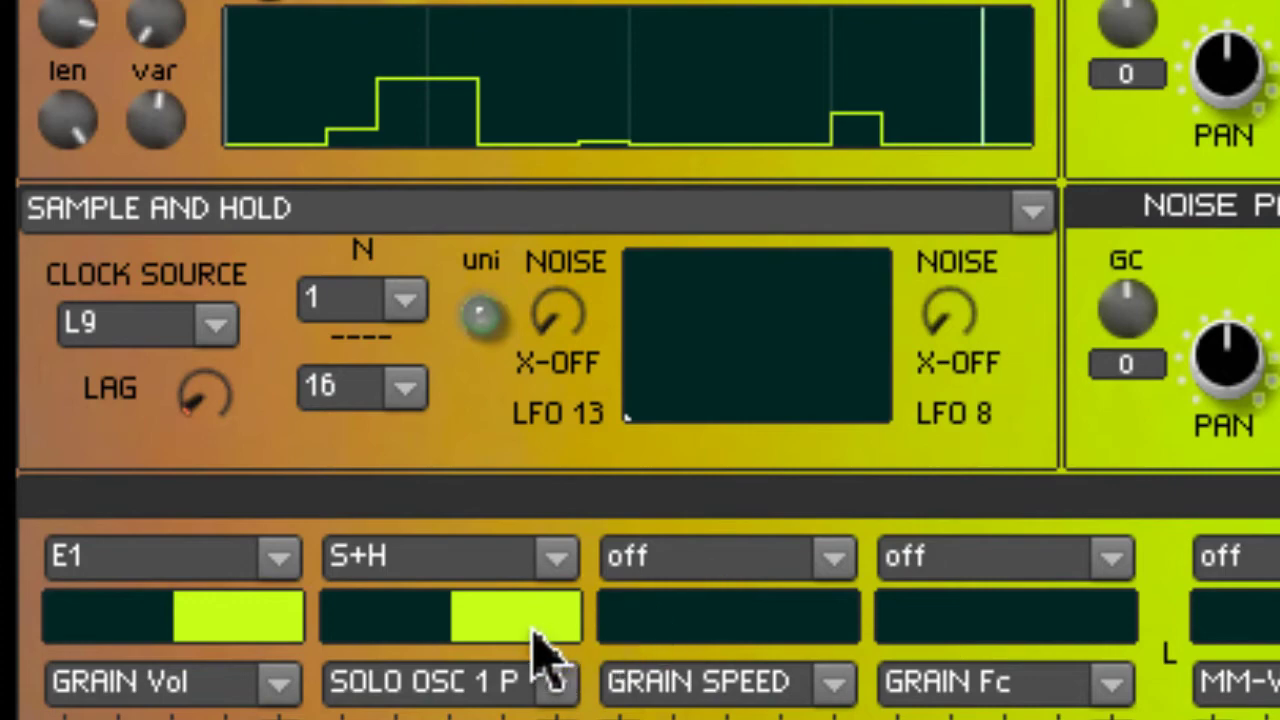
mouse_move(531, 634)
left_mouse_down()
mouse_move(504, 630)
mouse_move(532, 632)
left_mouse_up()
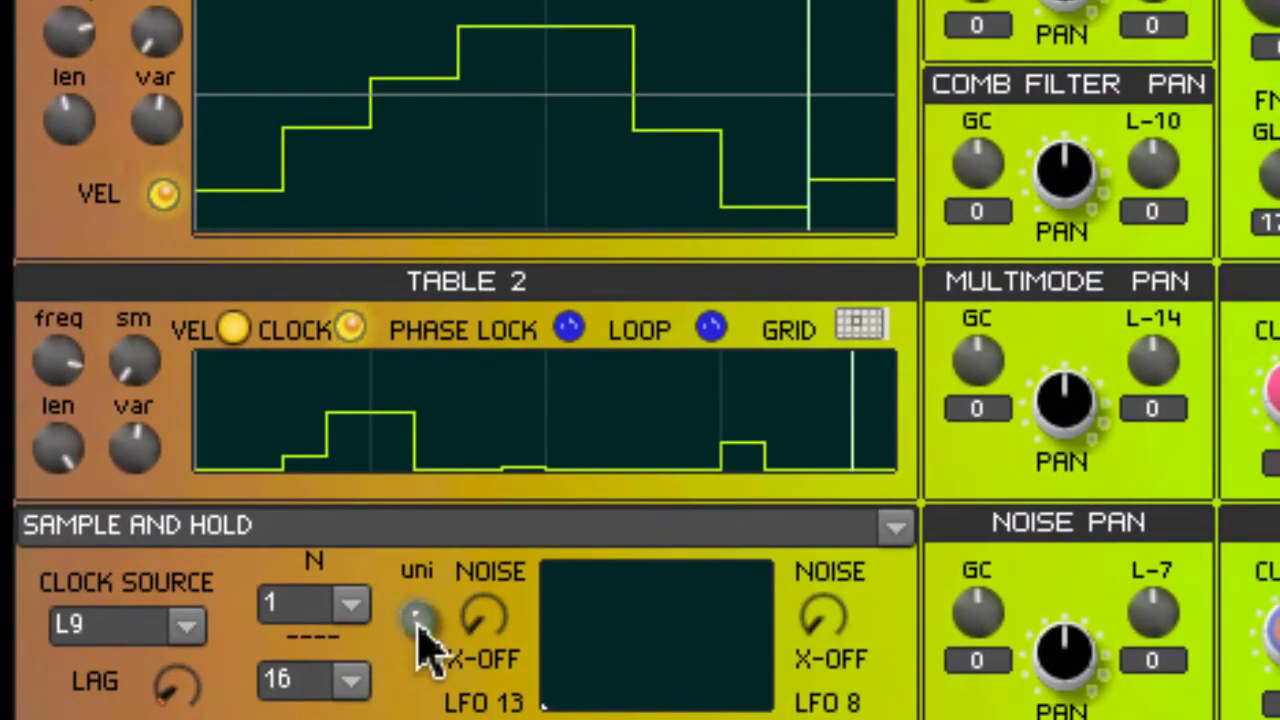
left_click(418, 618)
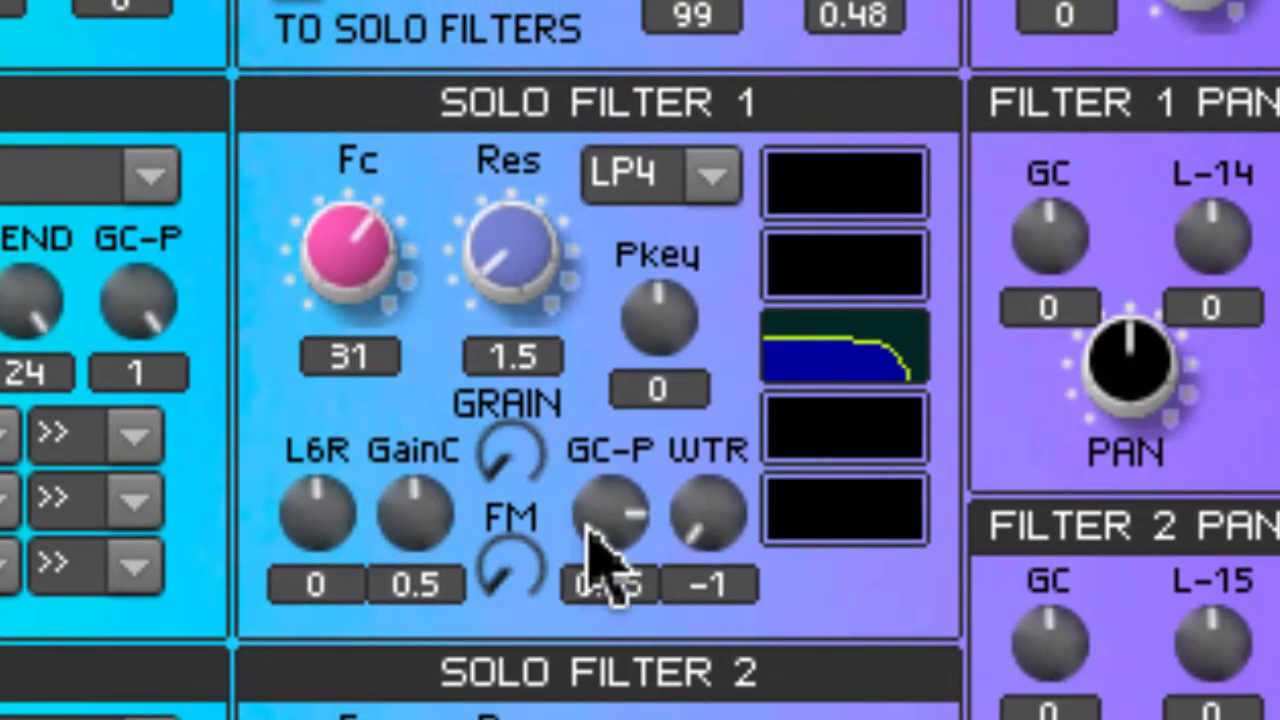
In Solo Filter 1, set GC-P to 0.91 and Fc to 7, then raise Res and lower Fc further.
left_click(575, 525)
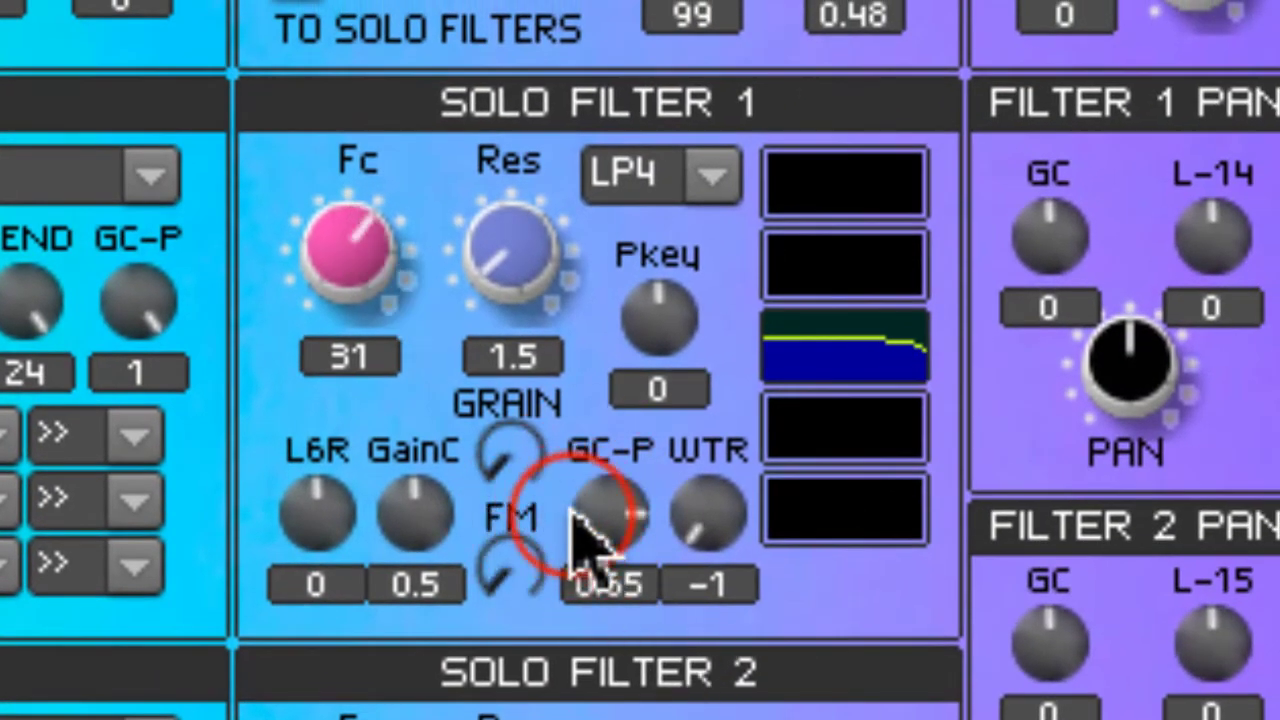
left_click_drag(572, 512, 569, 452)
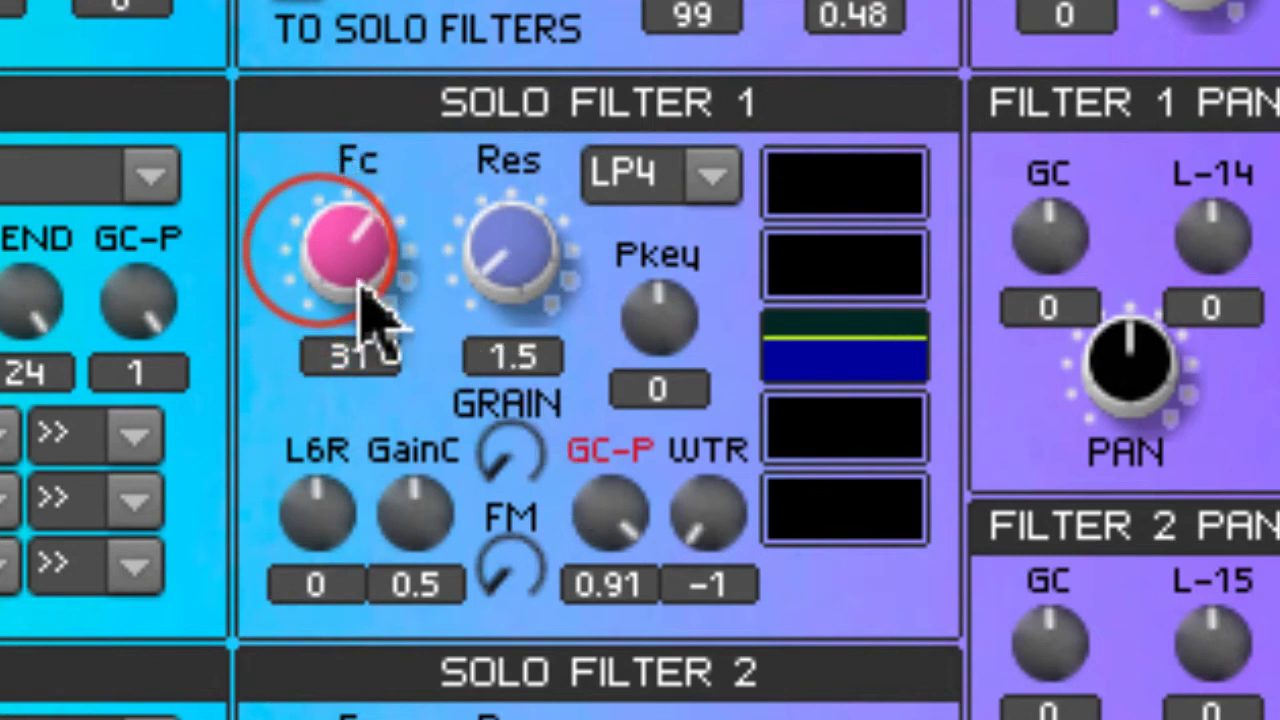
left_click_drag(360, 275, 326, 349)
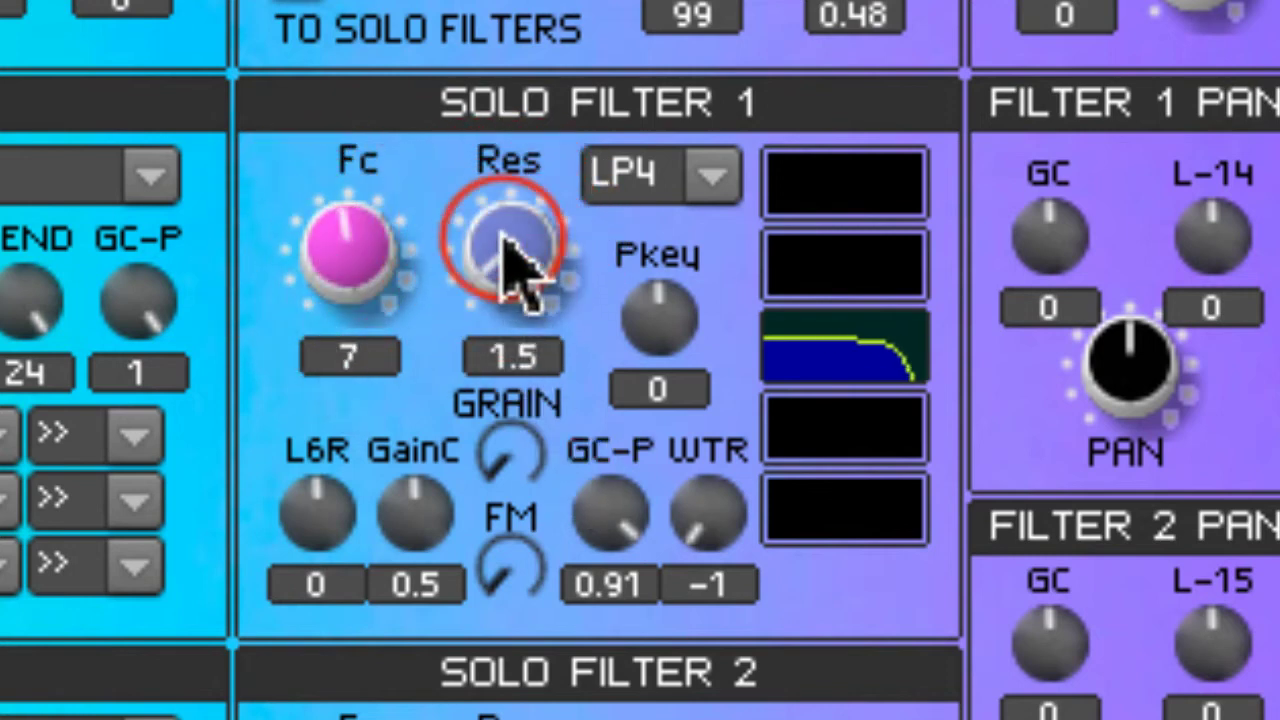
left_click_drag(503, 263, 494, 49)
left_click_drag(358, 237, 331, 329)
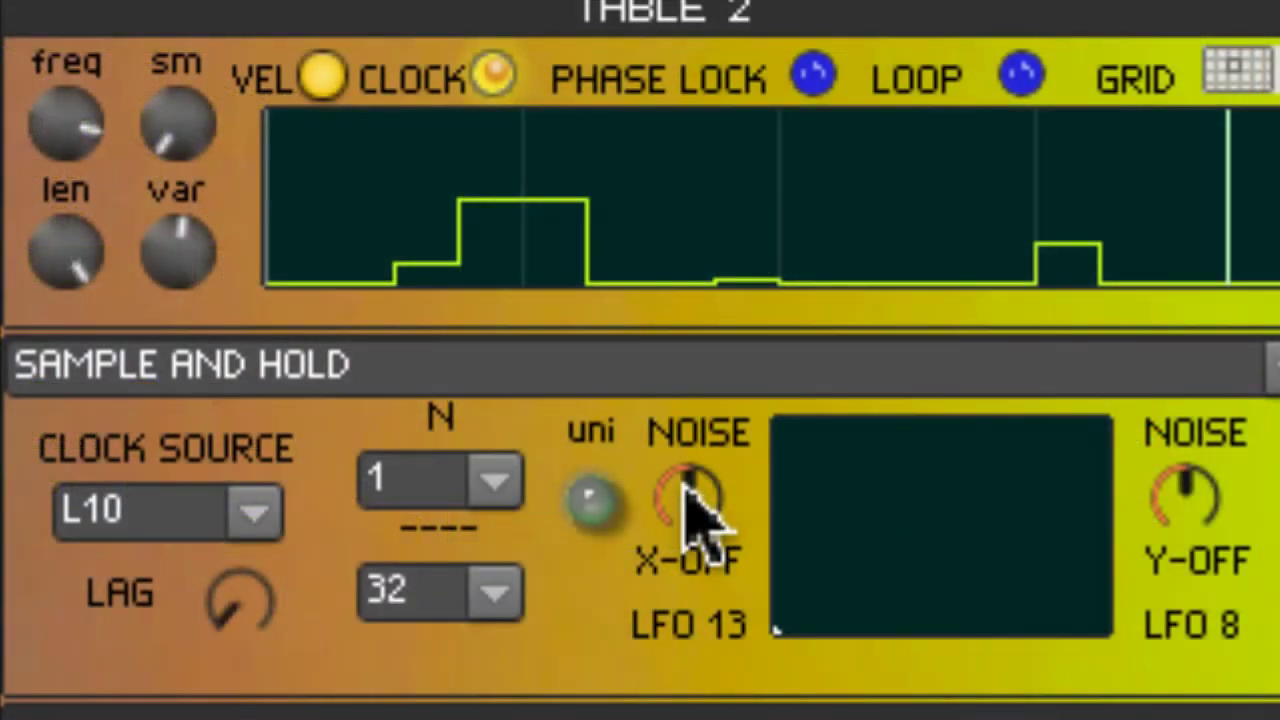
In the Sample and Hold module, try the LFO 13 and LFO 8 noise amounts, resetting LFO 8's from maximum, and increase LAG.
left_click_drag(700, 509, 702, 538)
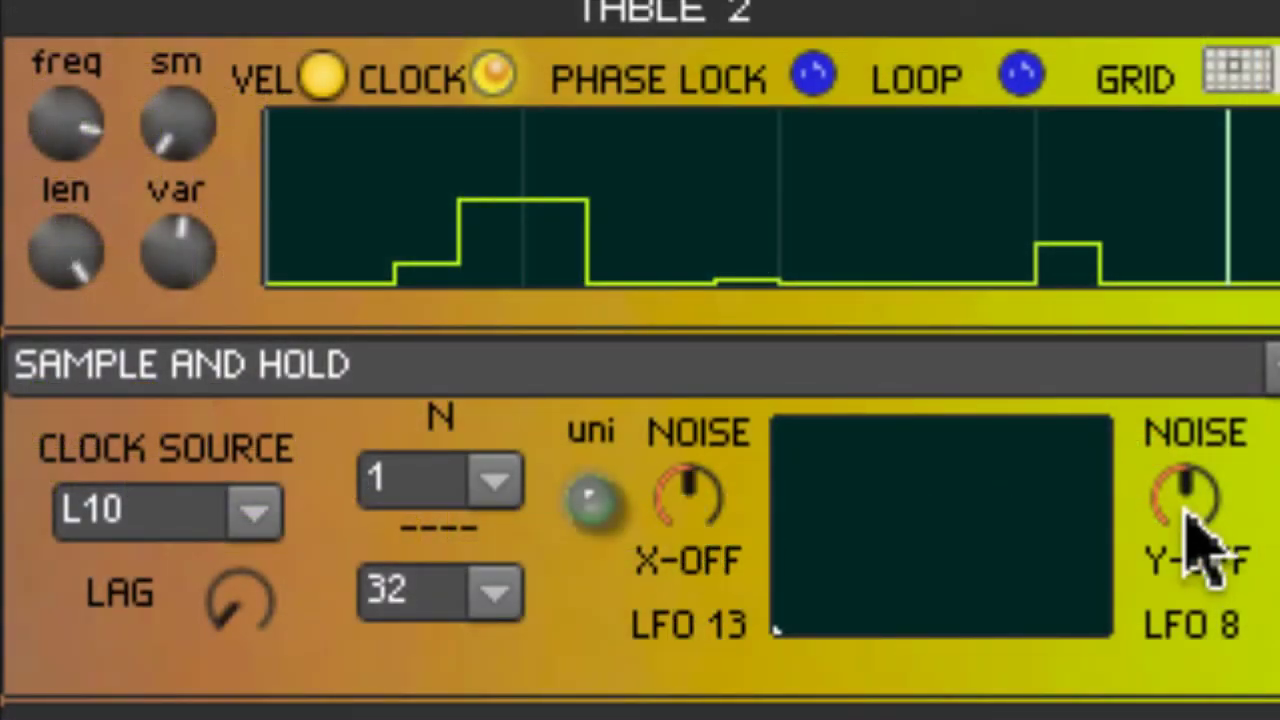
left_click_drag(1194, 537, 1200, 309)
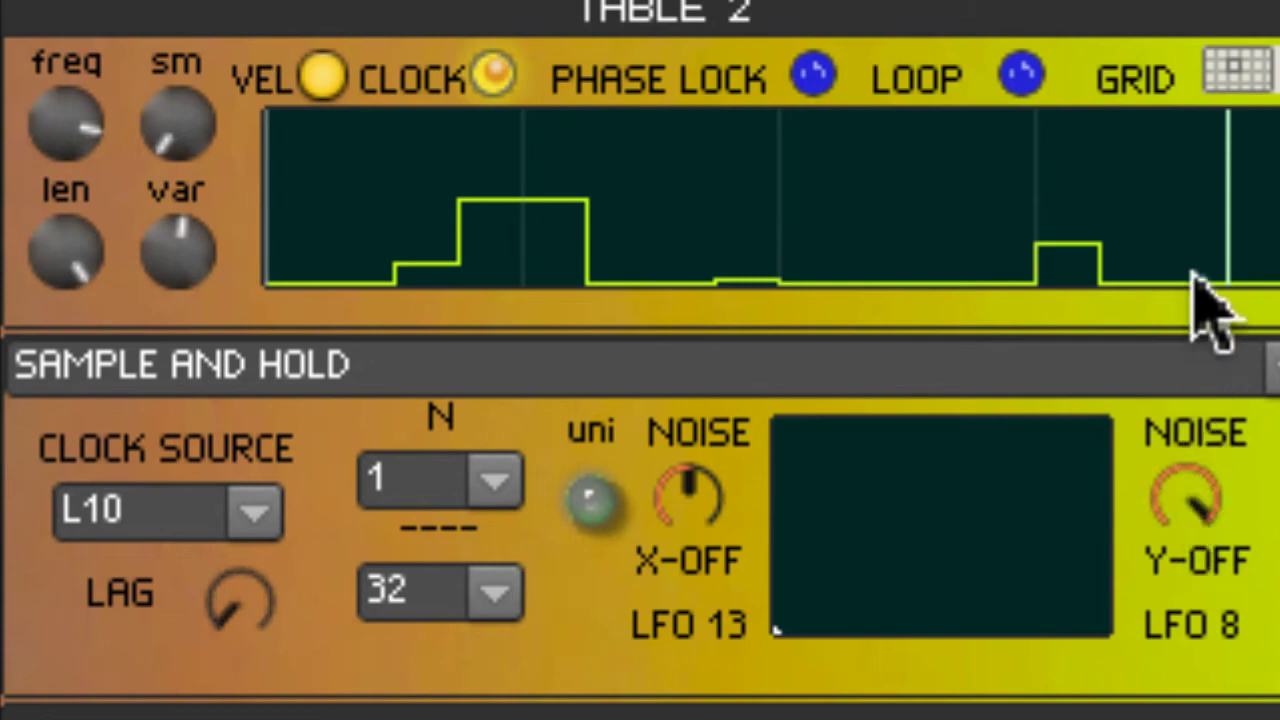
double_click(1188, 503)
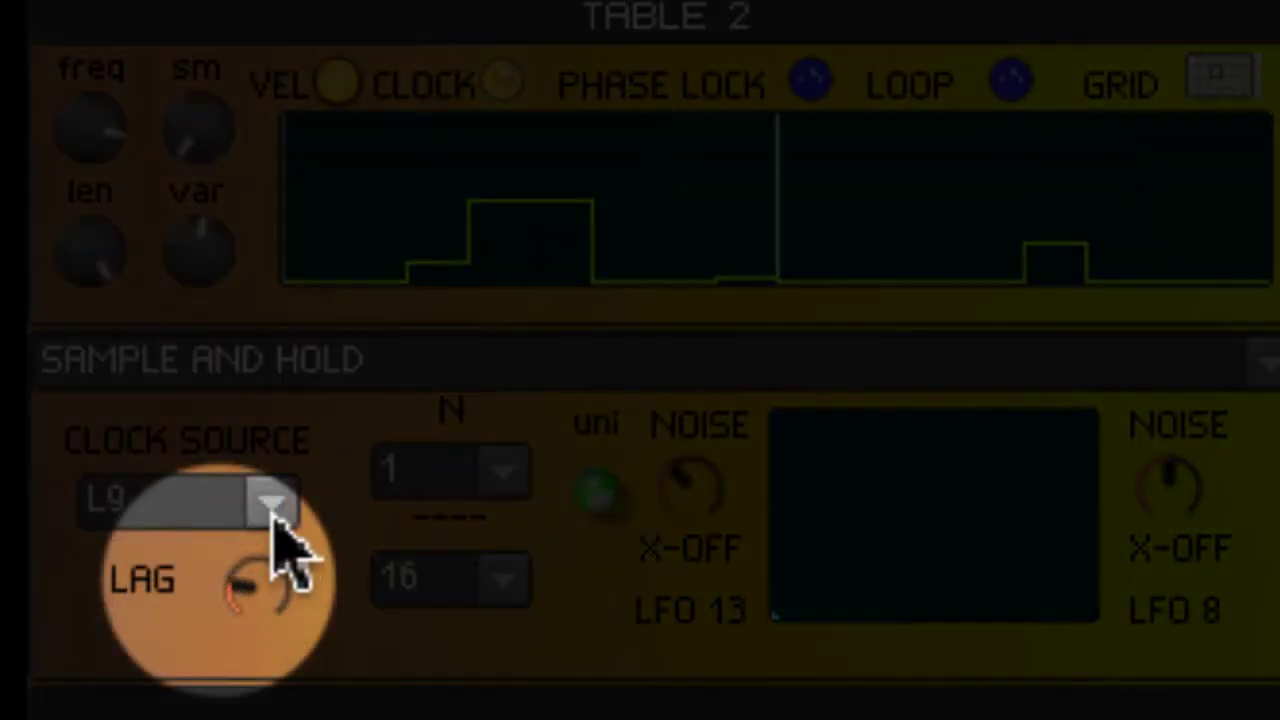
left_click_drag(282, 572, 275, 482)
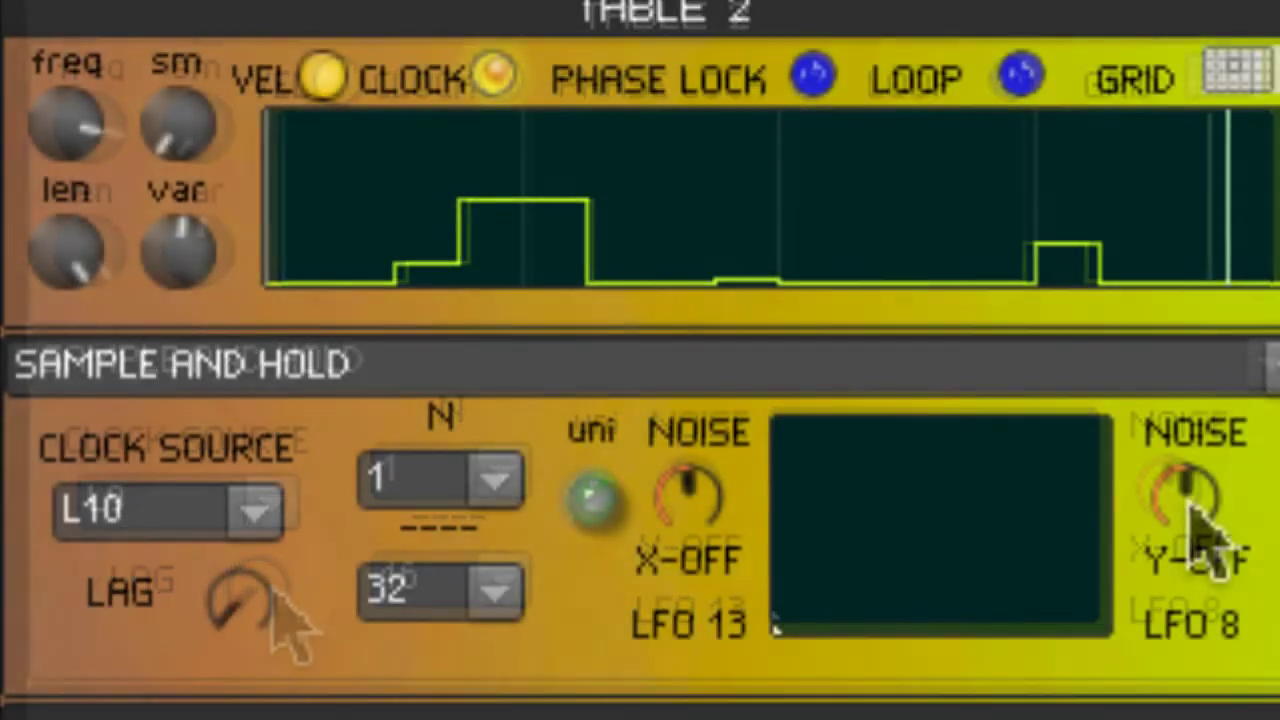